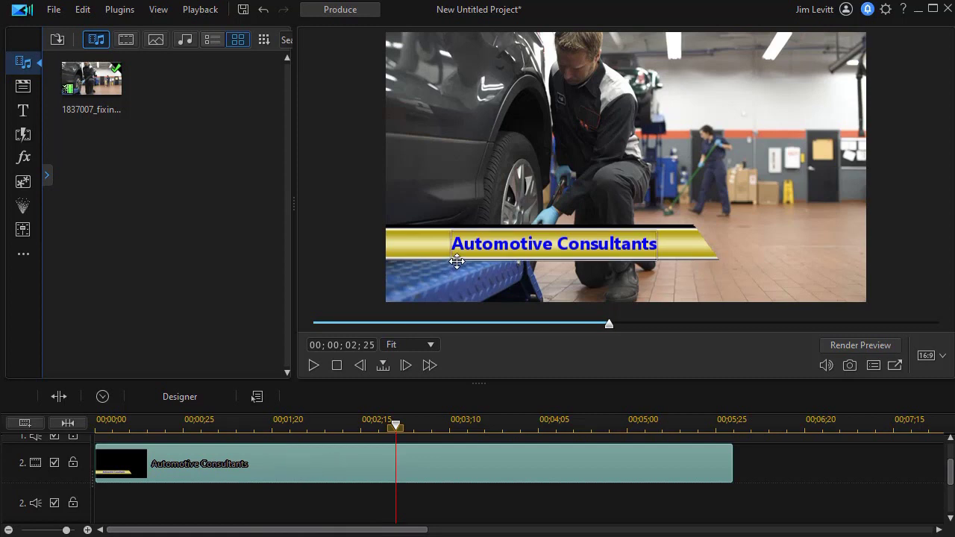
Open the Automotive Consultants title clip from the timeline in Title Designer
{"action": "double_click", "coordinate": [350, 463]}
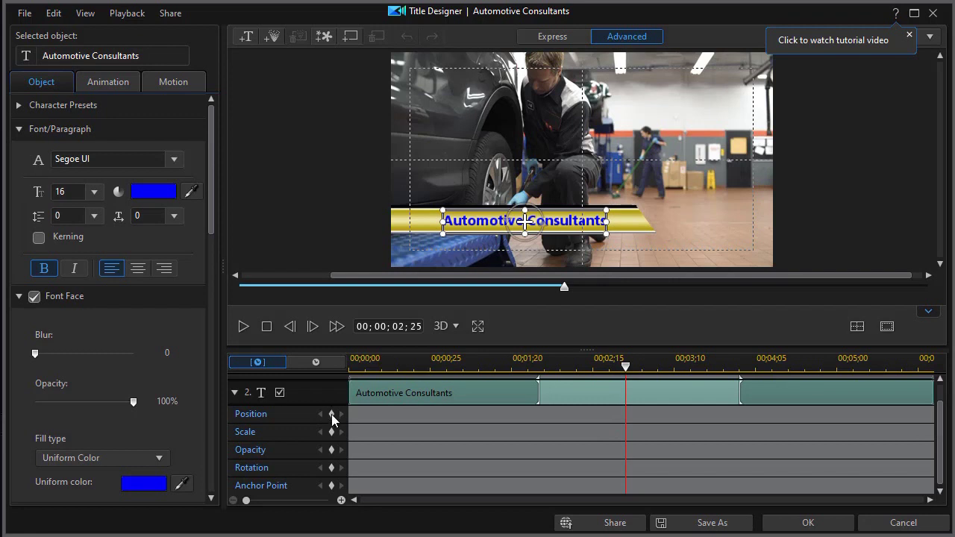
Keyframe the title's position at 02;25 and 03;18, with it off-screen left at start and end
{"action": "left_click", "coordinate": [333, 416]}
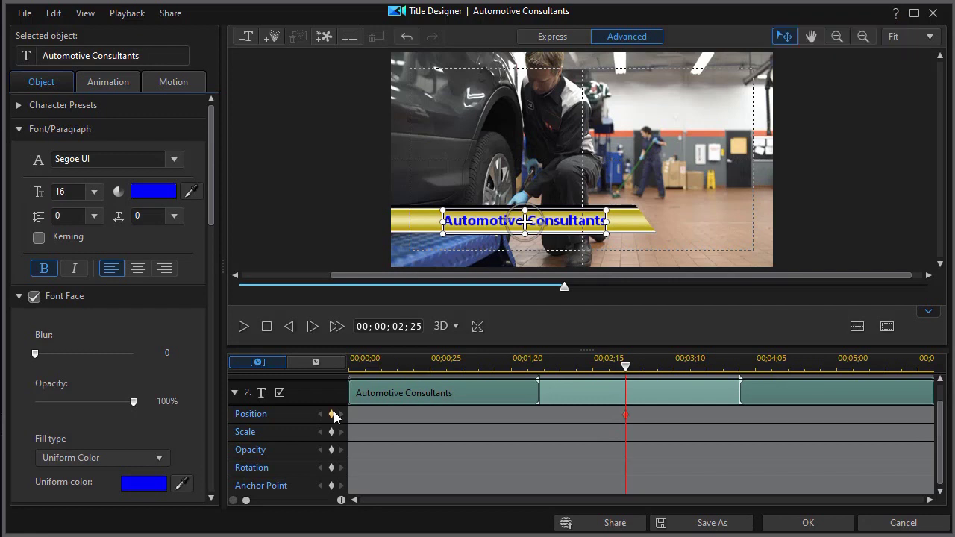
{"action": "left_click_drag", "start_coordinate": [625, 367], "coordinate": [700, 392]}
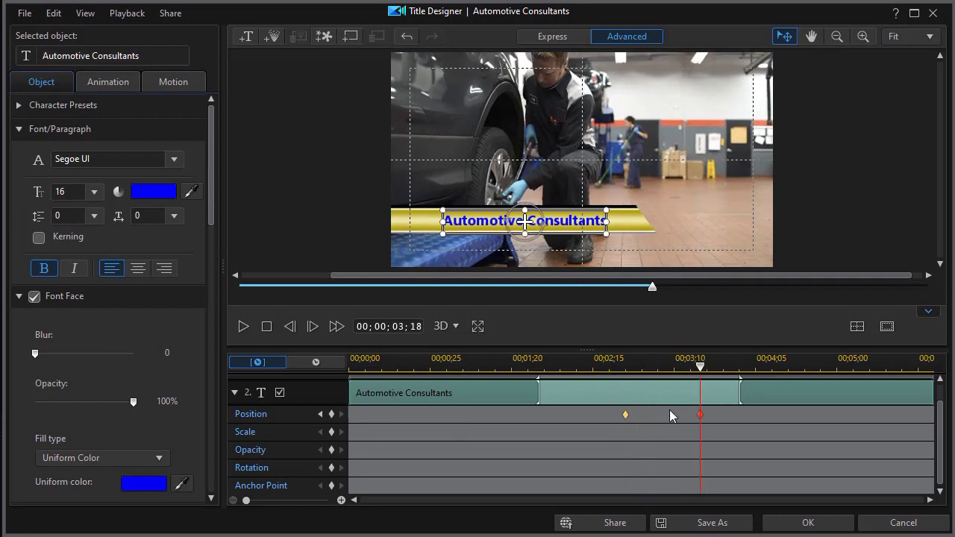
{"action": "left_click_drag", "start_coordinate": [702, 366], "coordinate": [352, 370]}
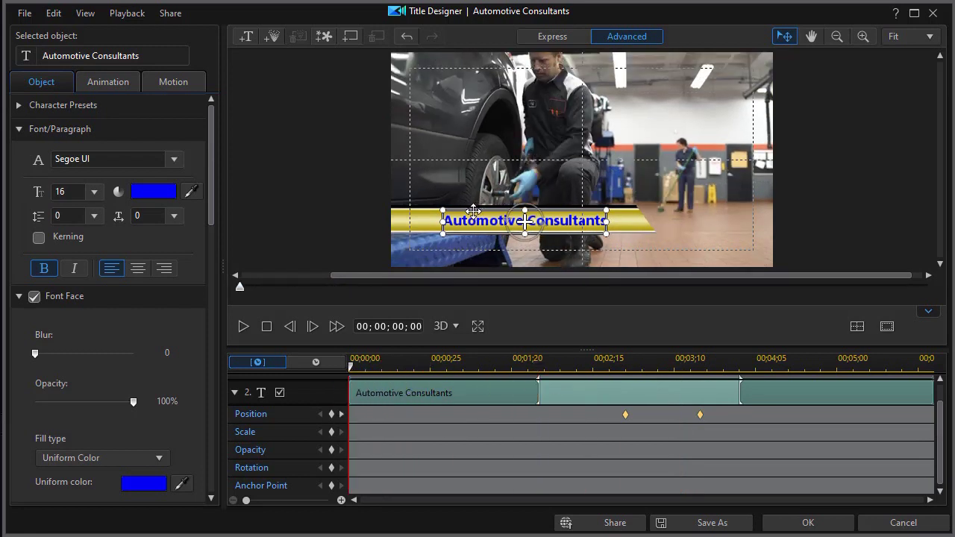
{"action": "left_click_drag", "start_coordinate": [382, 213], "coordinate": [253, 209]}
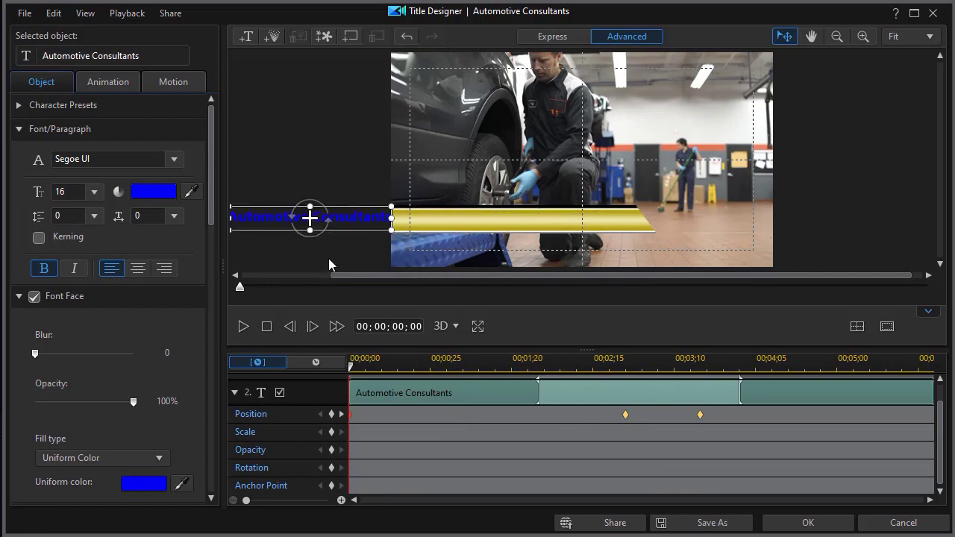
{"action": "left_click_drag", "start_coordinate": [353, 369], "coordinate": [932, 367]}
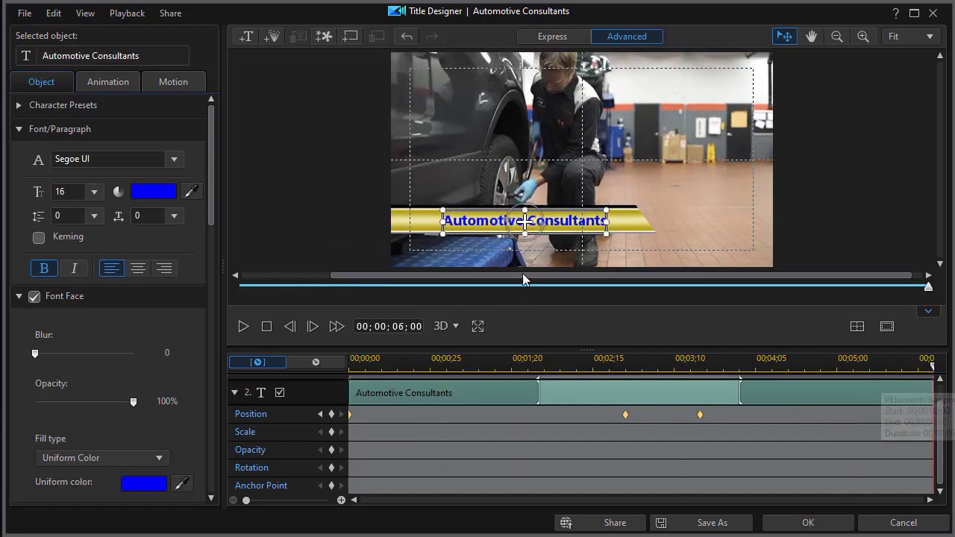
{"action": "left_click_drag", "start_coordinate": [485, 210], "coordinate": [269, 209]}
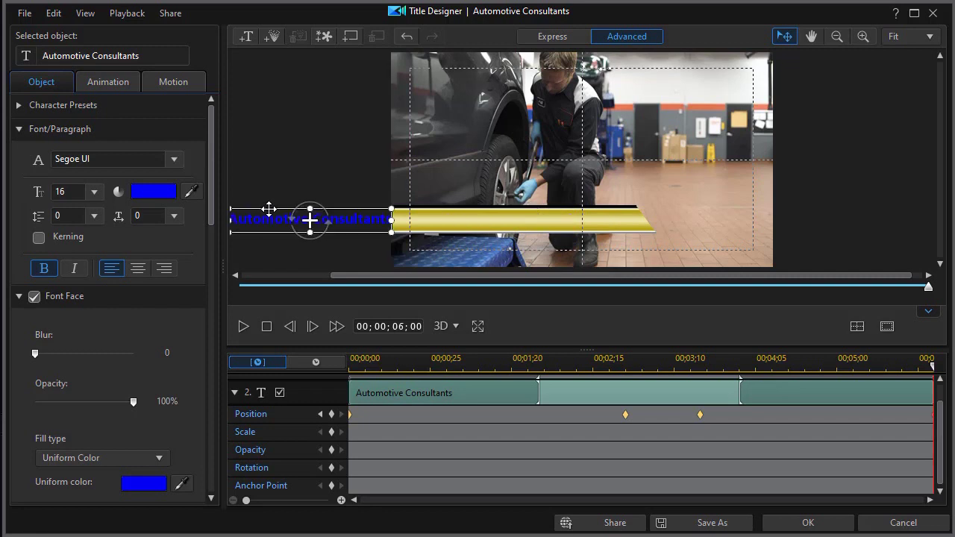
Play back the title animation to check the slide in and out of the gold bar
{"action": "left_click", "coordinate": [265, 328]}
{"action": "left_click", "coordinate": [247, 328]}
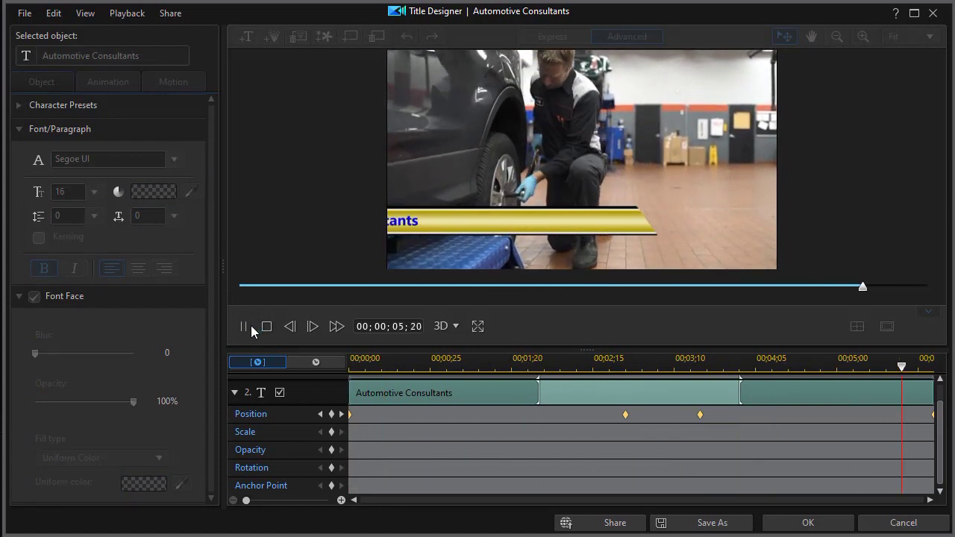
{"action": "key", "text": "space"}
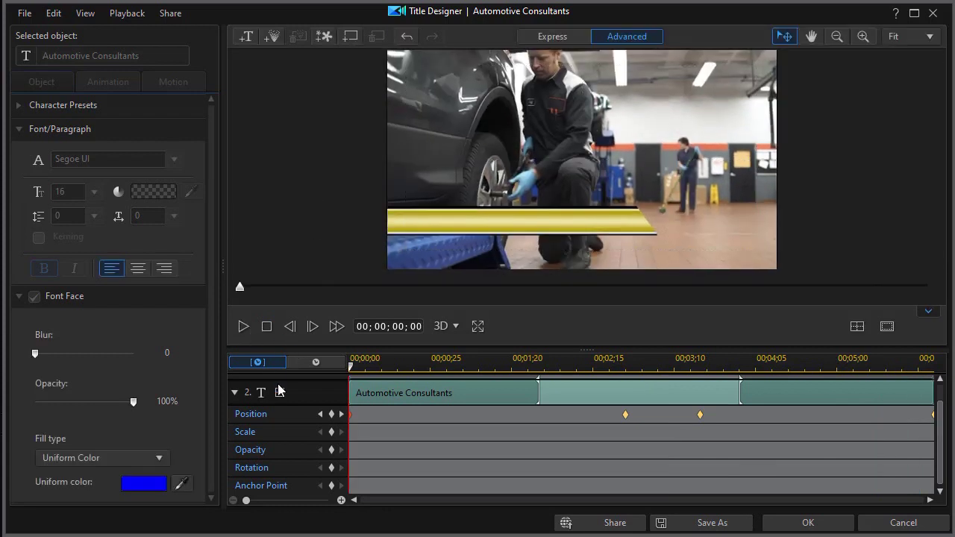
{"action": "left_click", "coordinate": [266, 326]}
Check Motion options on the PElements Bar.png layer, then reselect the title and exit the designer
{"action": "left_click", "coordinate": [235, 392]}
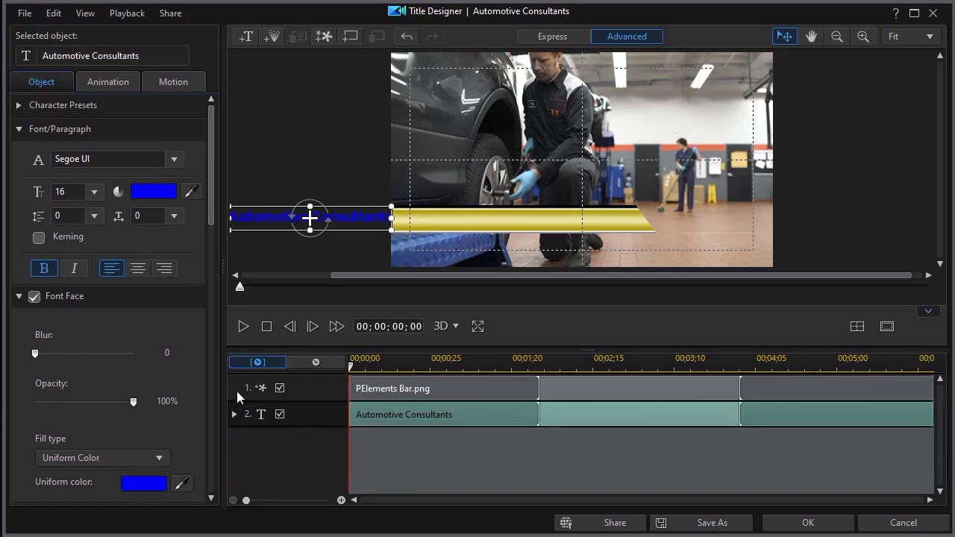
{"action": "left_click", "coordinate": [458, 385]}
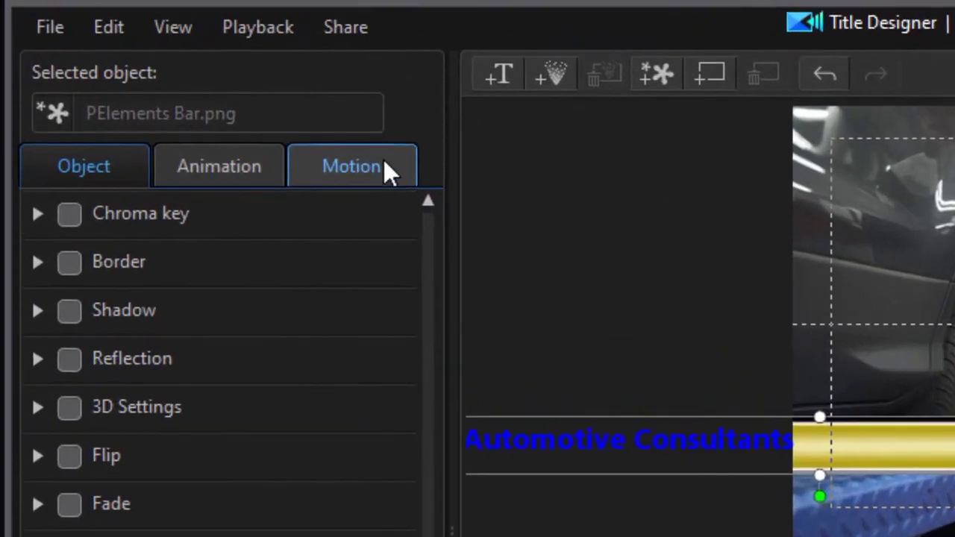
{"action": "left_click", "coordinate": [177, 87]}
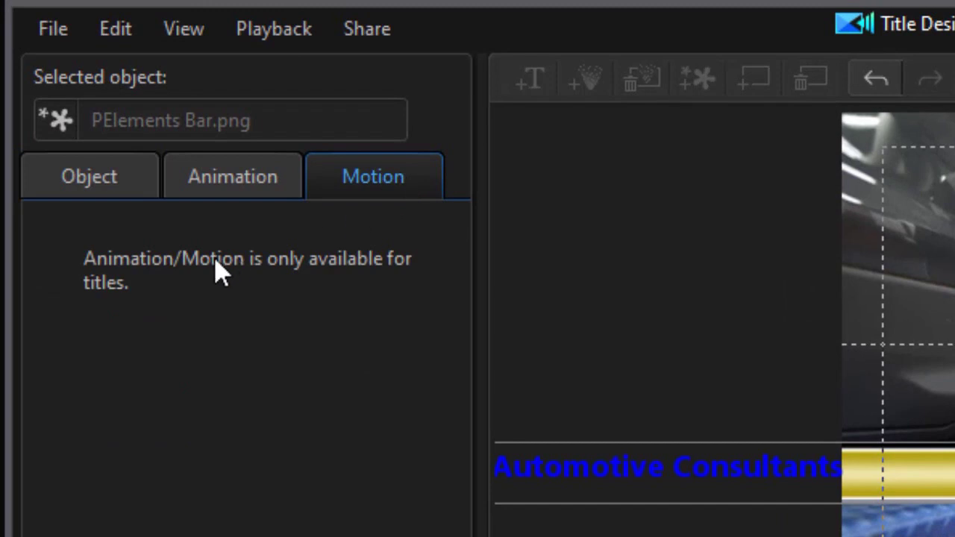
{"action": "left_click", "coordinate": [118, 185]}
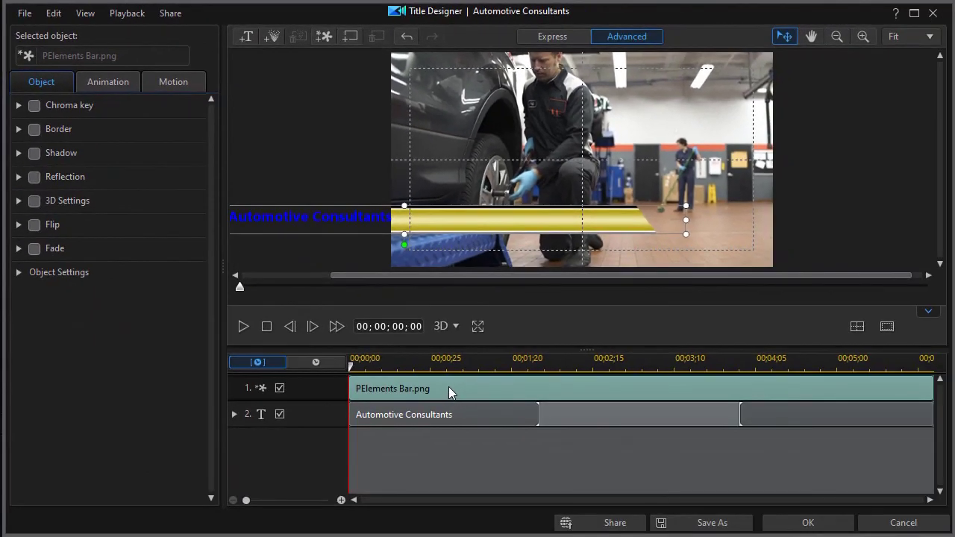
{"action": "left_click", "coordinate": [542, 501]}
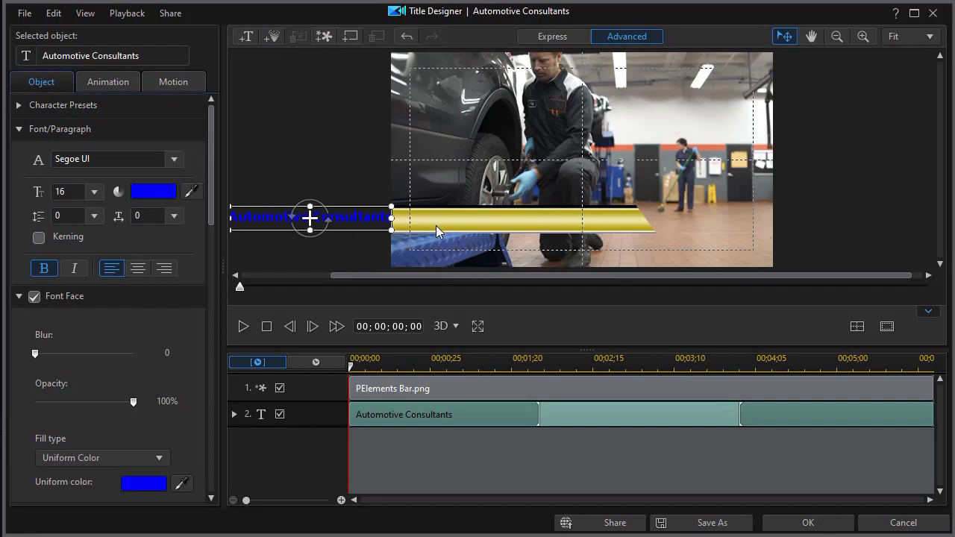
{"action": "left_click", "coordinate": [912, 527]}
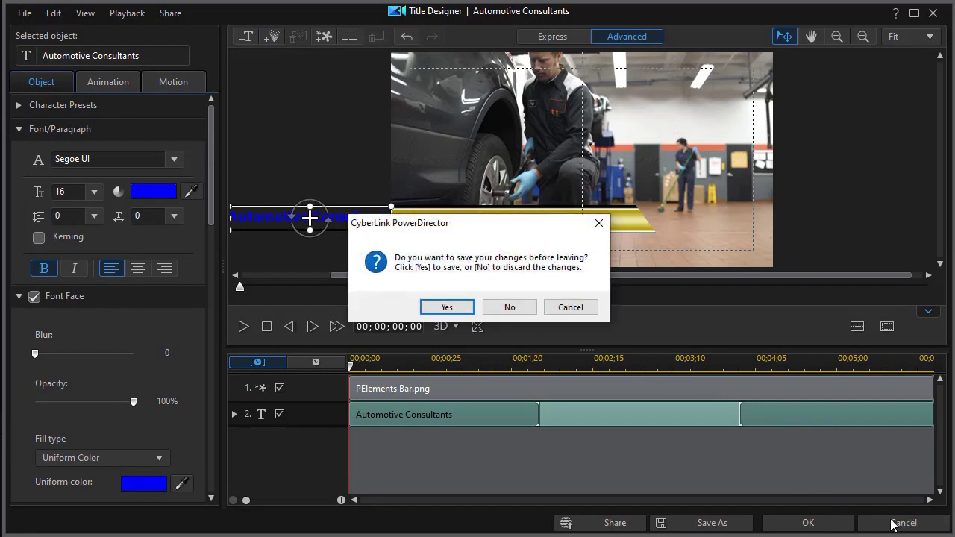
Discard the title changes and start a new particle using For title.png as its image
{"action": "left_click", "coordinate": [509, 307]}
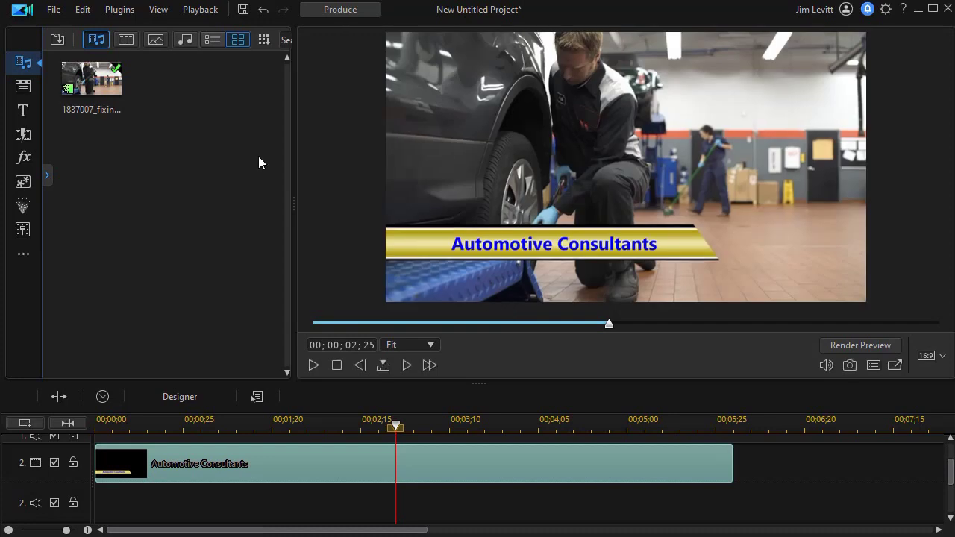
{"action": "left_click", "coordinate": [23, 209]}
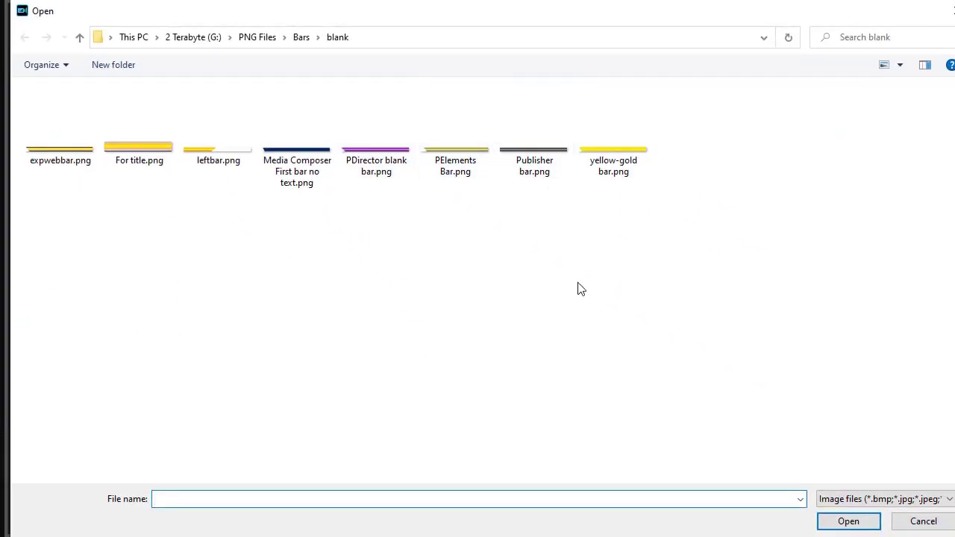
{"action": "double_click", "coordinate": [142, 153]}
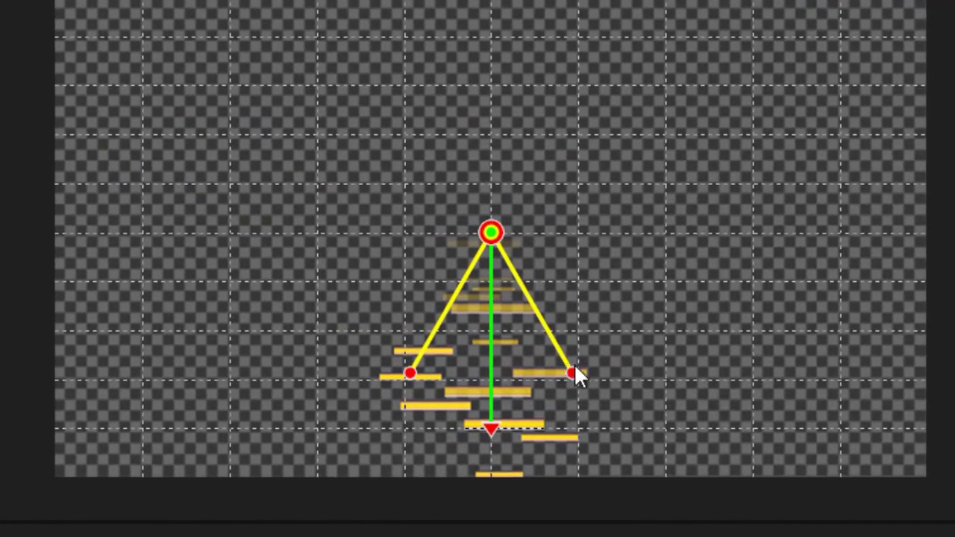
Narrow the emitter to a single line aimed right and move it to the lower left
{"action": "left_click_drag", "start_coordinate": [572, 373], "coordinate": [491, 396]}
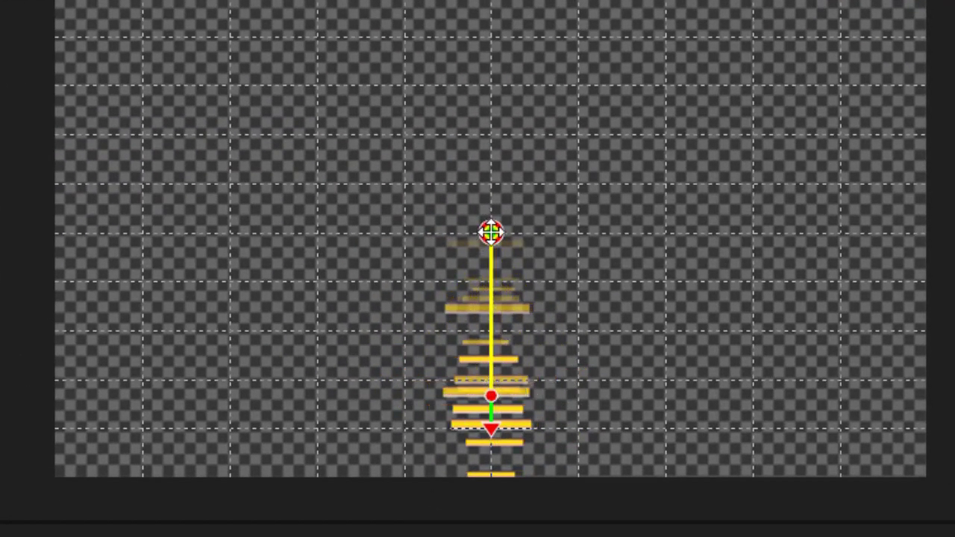
{"action": "left_click_drag", "start_coordinate": [491, 233], "coordinate": [143, 177]}
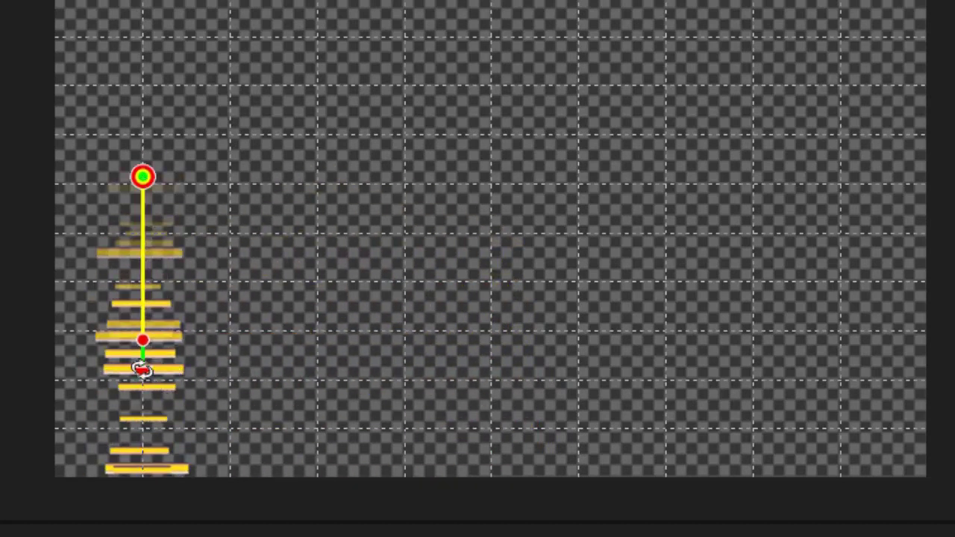
{"action": "left_click_drag", "start_coordinate": [145, 371], "coordinate": [299, 177]}
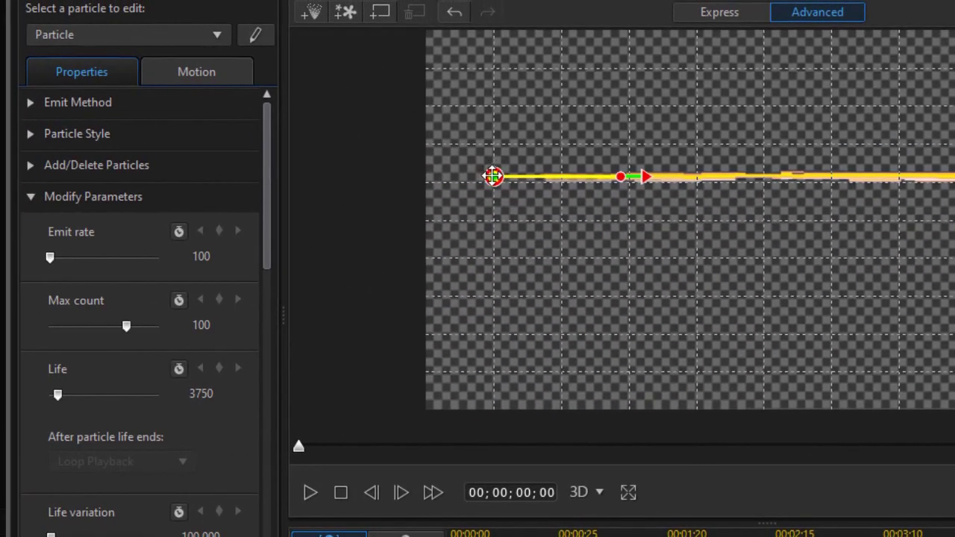
{"action": "left_click_drag", "start_coordinate": [494, 176], "coordinate": [446, 334]}
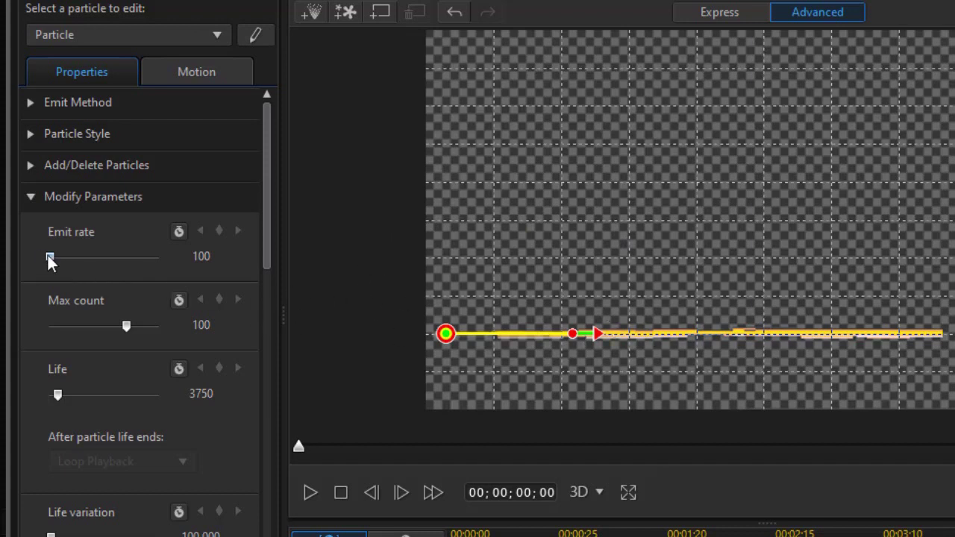
Set emit rate and max count to 1, life variation 0, size 60 and size variation 0
{"action": "left_click_drag", "start_coordinate": [48, 256], "coordinate": [48, 257]}
{"action": "left_click_drag", "start_coordinate": [130, 328], "coordinate": [50, 326]}
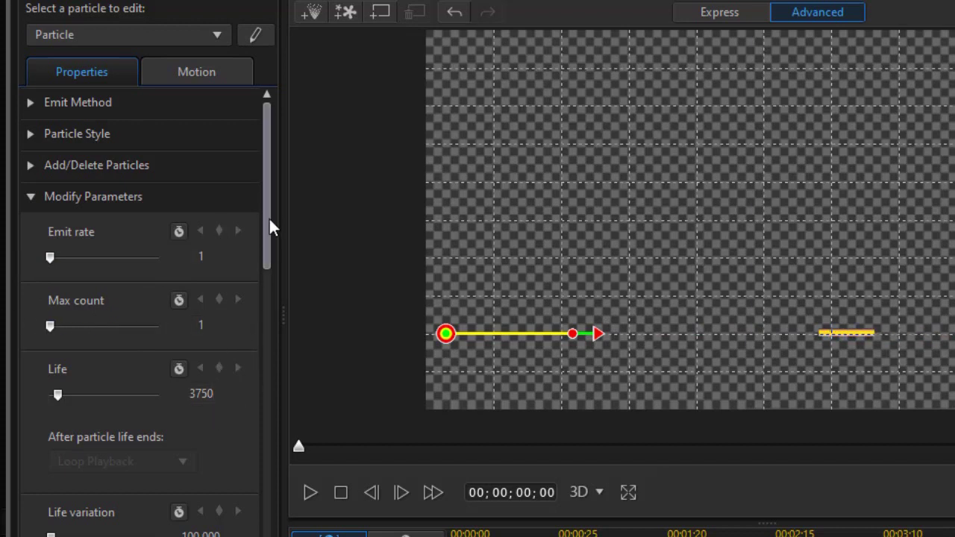
{"action": "left_click_drag", "start_coordinate": [270, 219], "coordinate": [265, 328]}
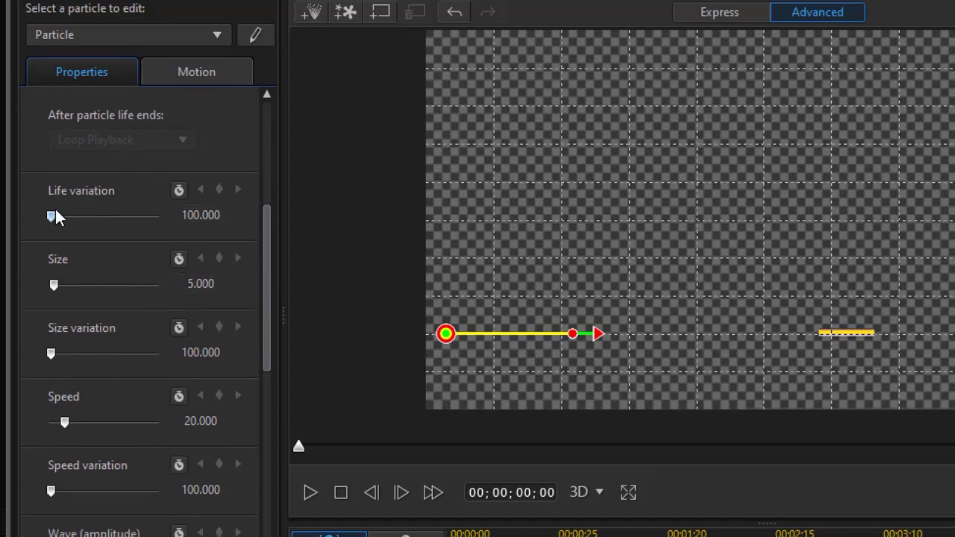
{"action": "left_click_drag", "start_coordinate": [52, 214], "coordinate": [27, 215]}
{"action": "left_click_drag", "start_coordinate": [56, 284], "coordinate": [65, 284]}
{"action": "double_click", "coordinate": [220, 284]}
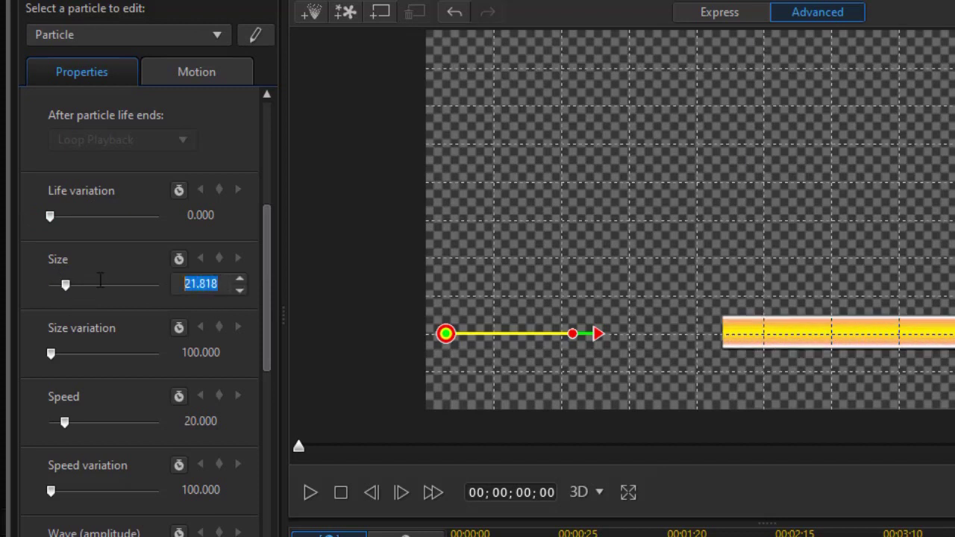
{"action": "type", "text": "60"}
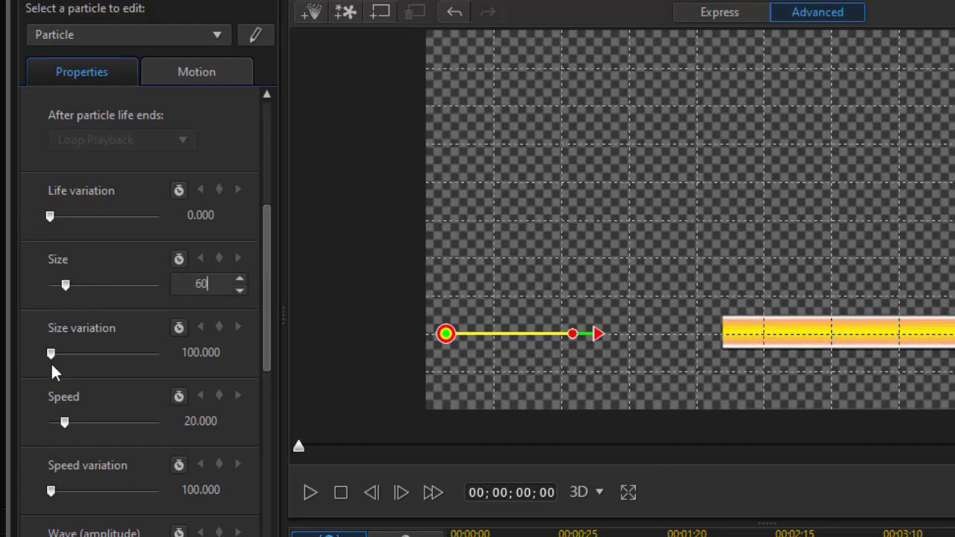
{"action": "key", "text": "Return"}
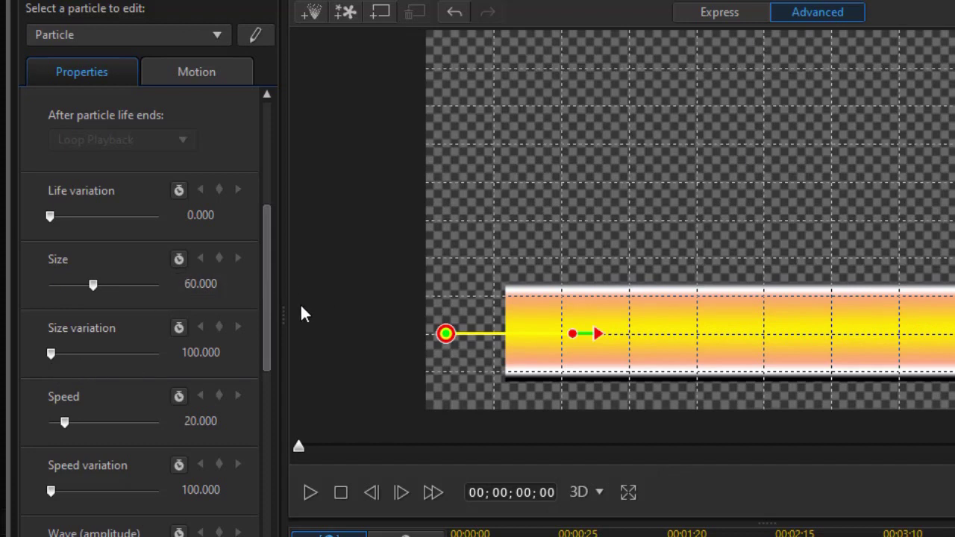
{"action": "left_click_drag", "start_coordinate": [52, 358], "coordinate": [50, 355]}
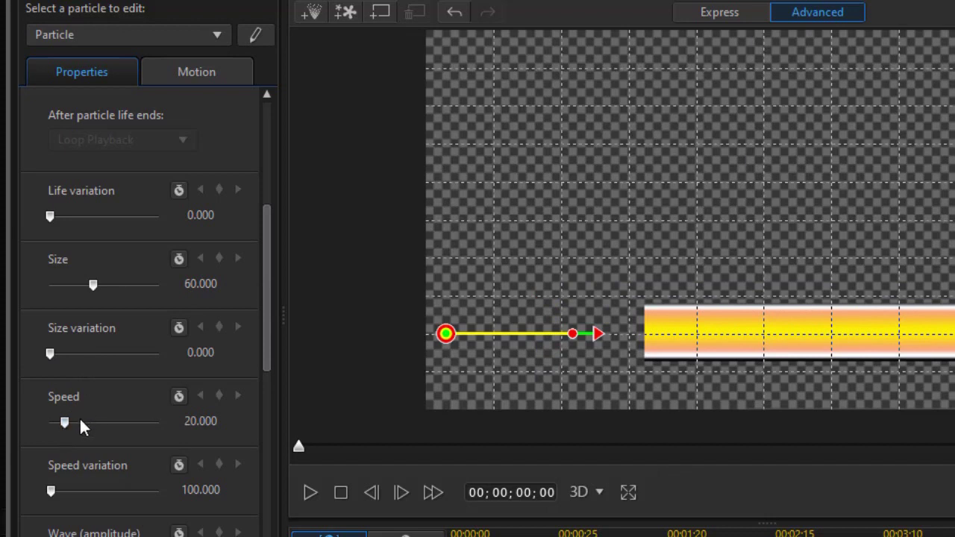
Zero wave amplitude, amplitude variation and frequency, and turn off emitter fade-in and fade-out
{"action": "left_click_drag", "start_coordinate": [47, 493], "coordinate": [6, 478]}
{"action": "left_click_drag", "start_coordinate": [264, 340], "coordinate": [254, 446]}
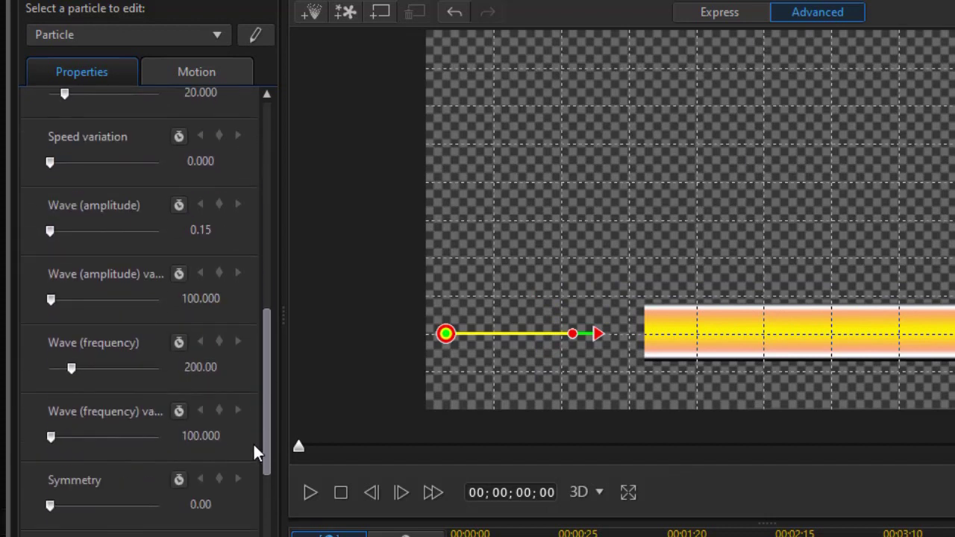
{"action": "left_click_drag", "start_coordinate": [48, 243], "coordinate": [10, 252]}
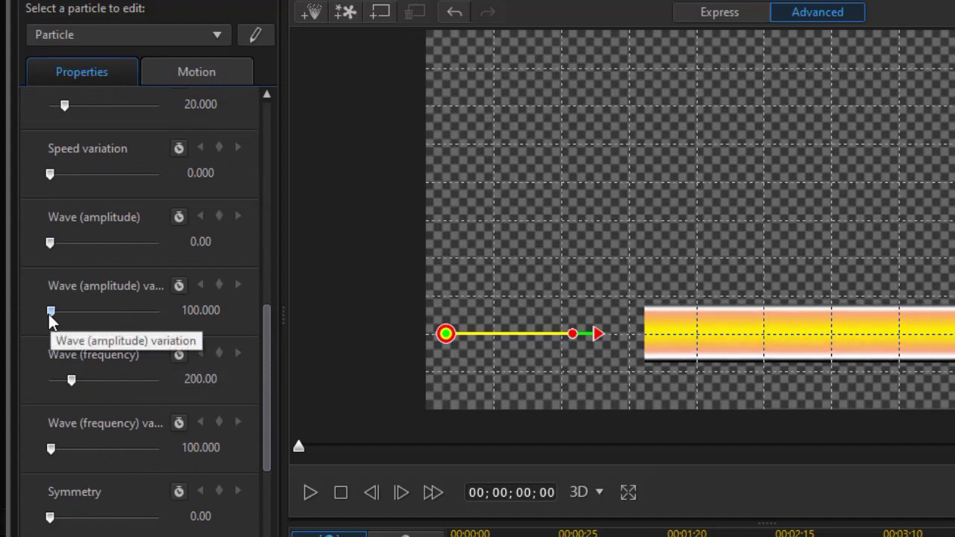
{"action": "left_click_drag", "start_coordinate": [50, 312], "coordinate": [10, 319]}
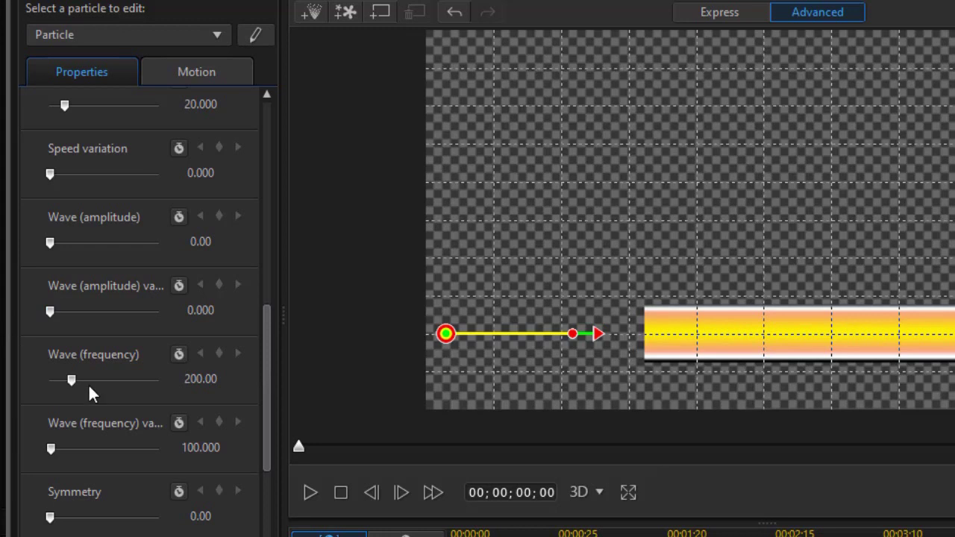
{"action": "left_click_drag", "start_coordinate": [72, 380], "coordinate": [13, 381]}
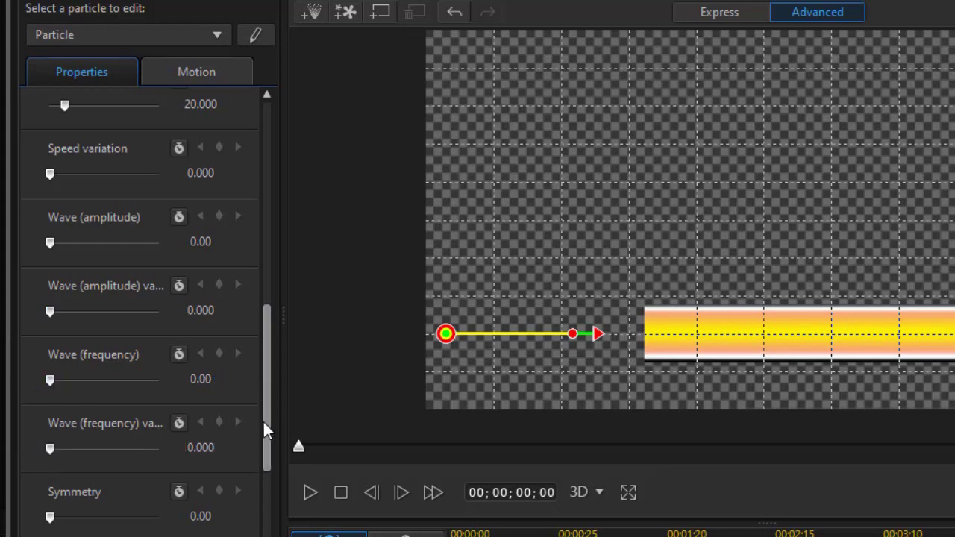
{"action": "left_click_drag", "start_coordinate": [266, 429], "coordinate": [261, 536]}
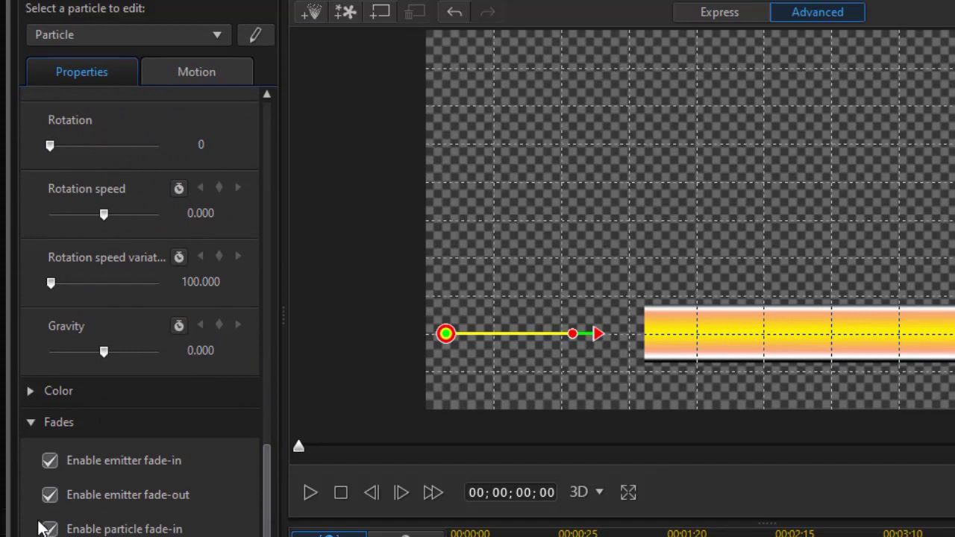
{"action": "left_click", "coordinate": [50, 462]}
{"action": "left_click", "coordinate": [50, 494]}
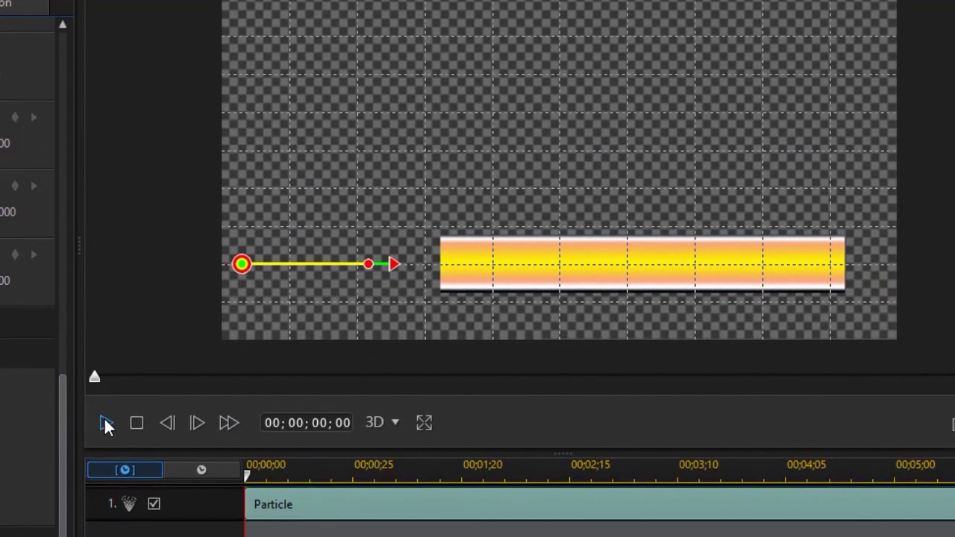
Trim the Particle clip to about three seconds, previewing the gold bar before and after
{"action": "left_click", "coordinate": [104, 421]}
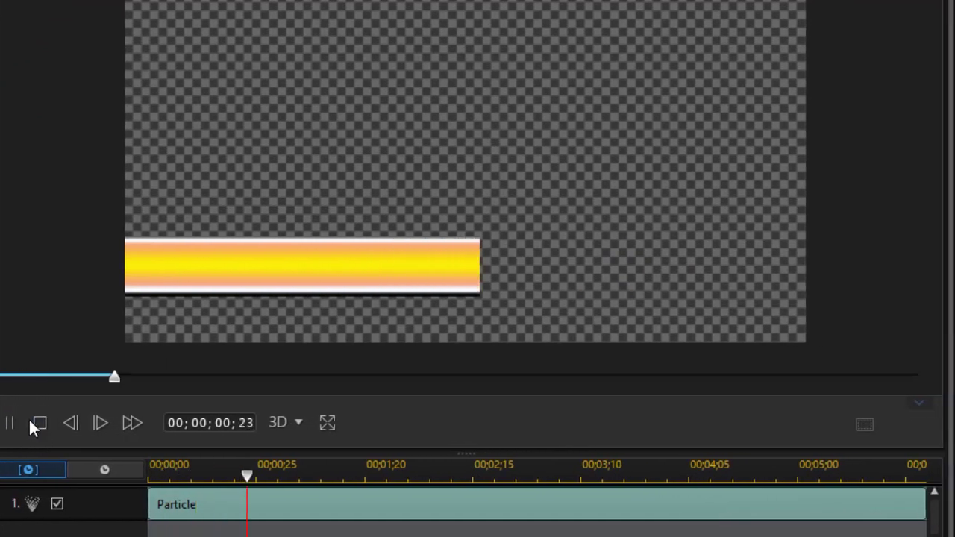
{"action": "left_click", "coordinate": [40, 424]}
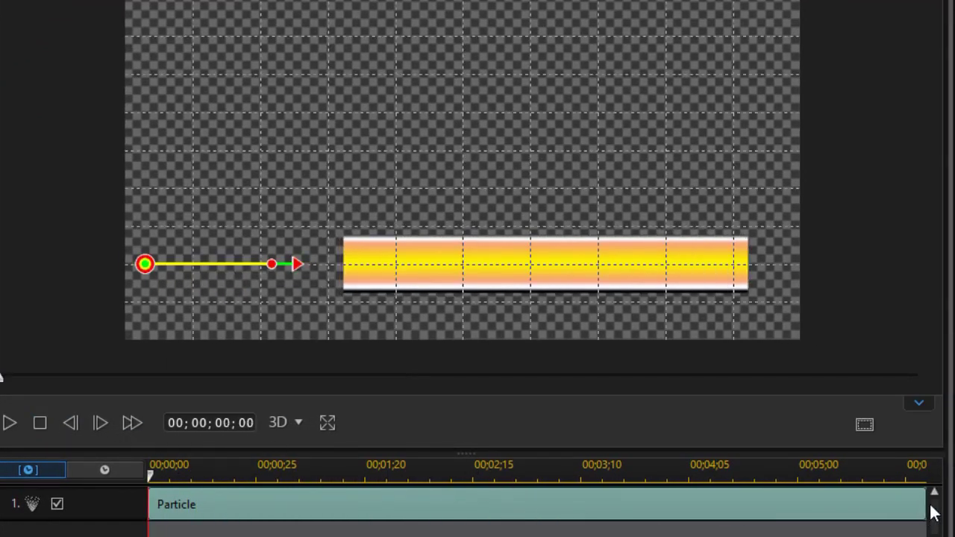
{"action": "left_click_drag", "start_coordinate": [926, 505], "coordinate": [535, 488]}
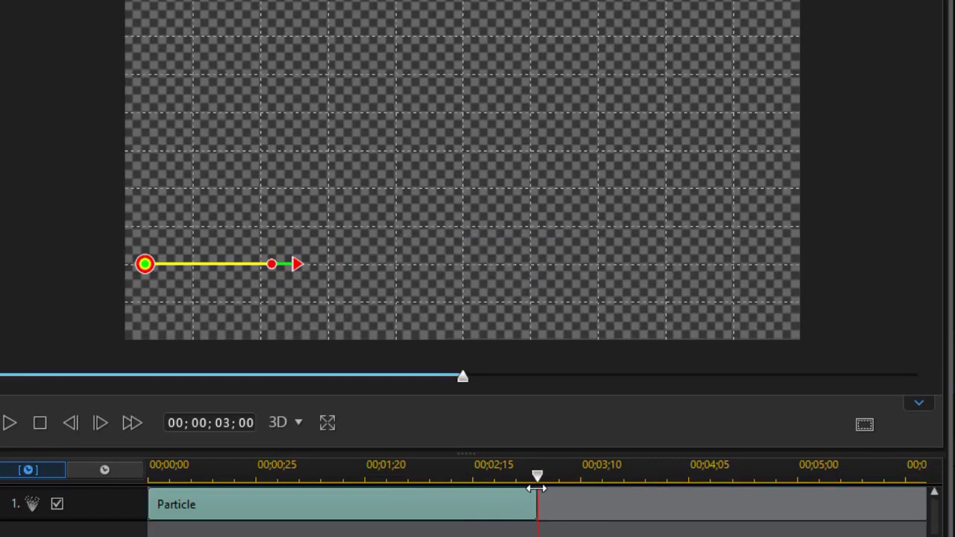
{"action": "left_click", "coordinate": [9, 424]}
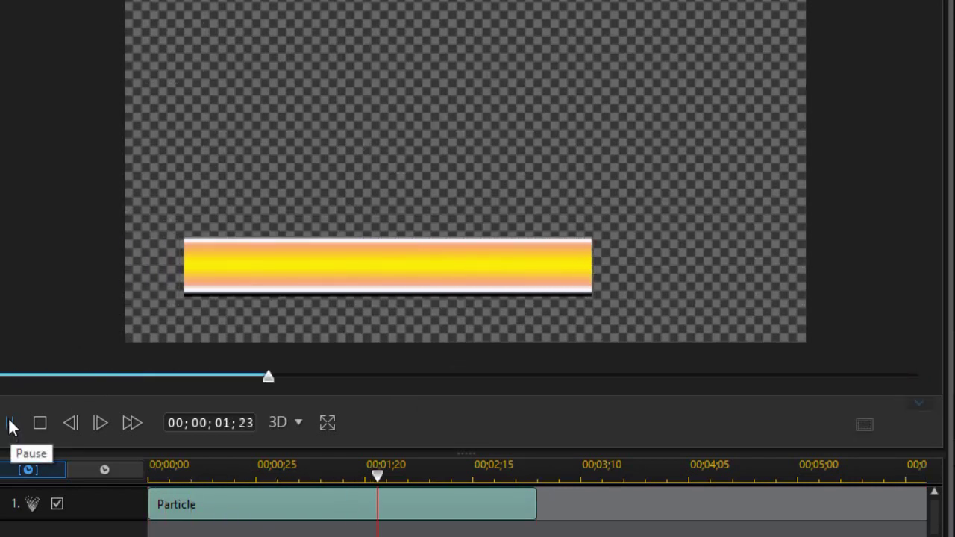
{"action": "left_click", "coordinate": [9, 424]}
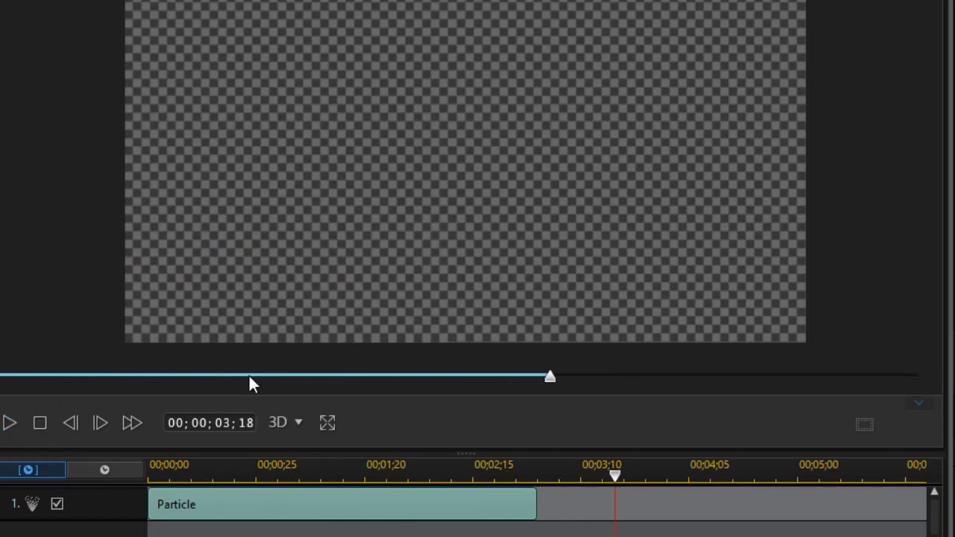
{"action": "left_click", "coordinate": [42, 423]}
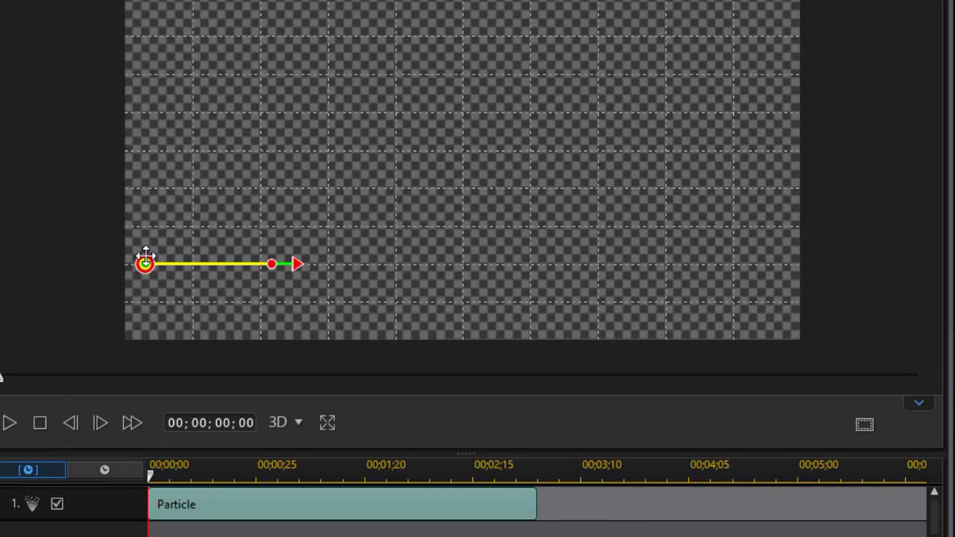
Move the emitter to the canvas's left edge and preview the bar sliding in
{"action": "left_click_drag", "start_coordinate": [142, 264], "coordinate": [0, 262]}
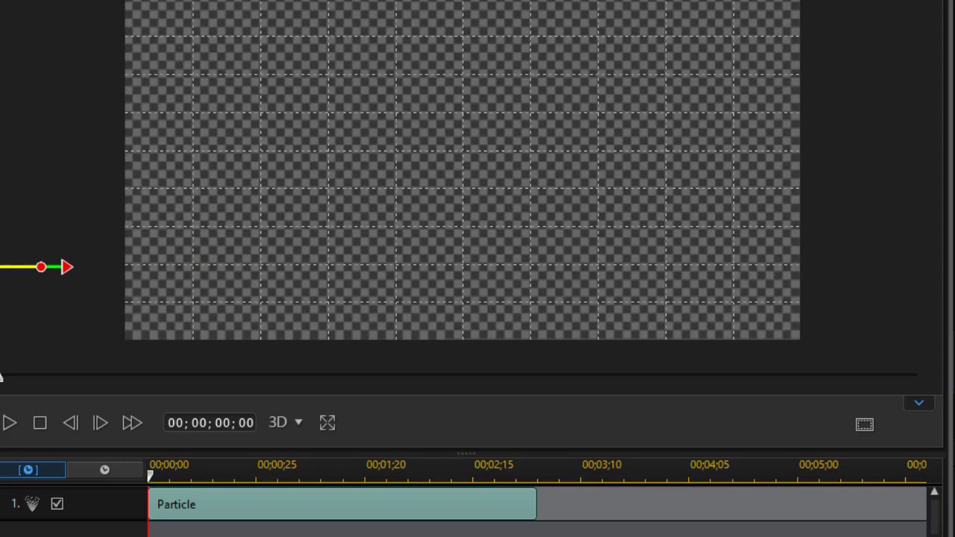
{"action": "left_click_drag", "start_coordinate": [335, 356], "coordinate": [26, 362]}
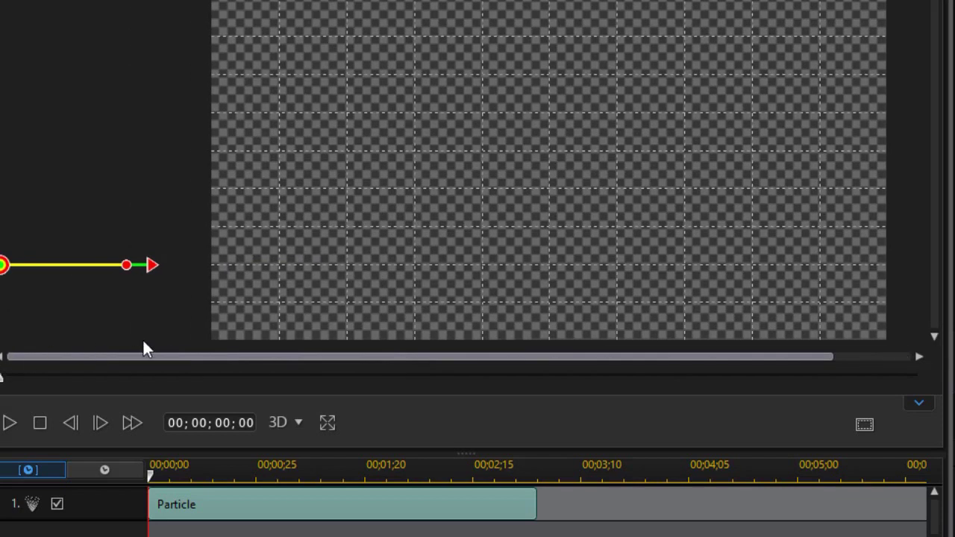
{"action": "left_click_drag", "start_coordinate": [145, 352], "coordinate": [243, 356]}
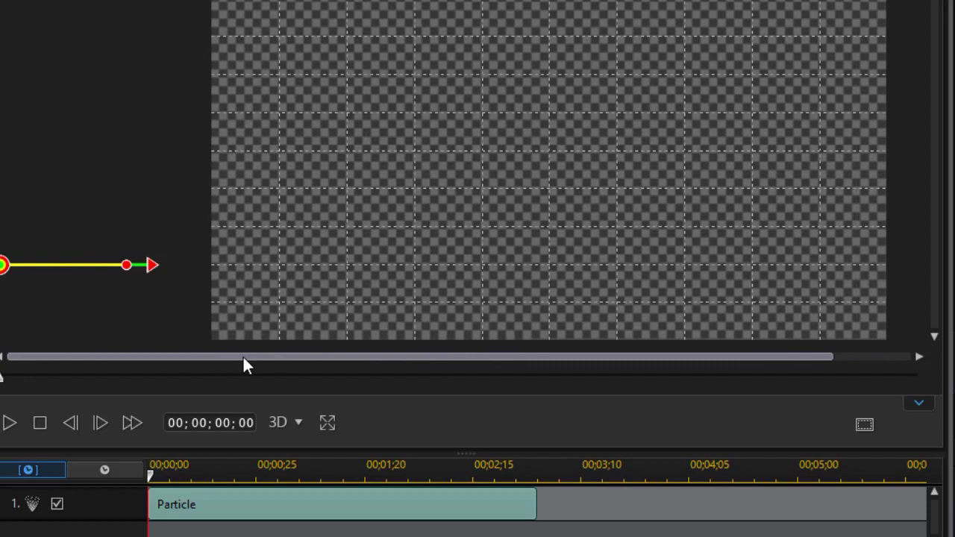
{"action": "left_click", "coordinate": [8, 427]}
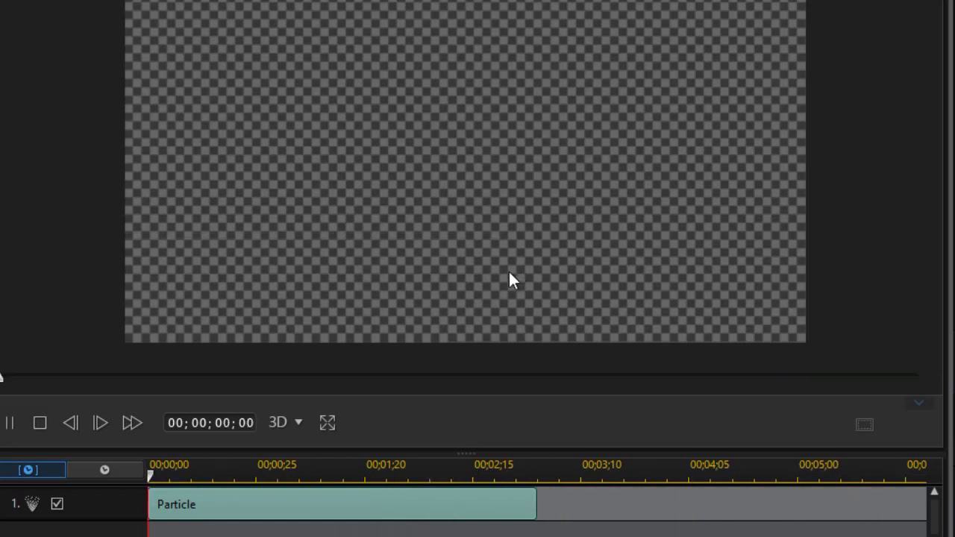
{"action": "left_click", "coordinate": [39, 422]}
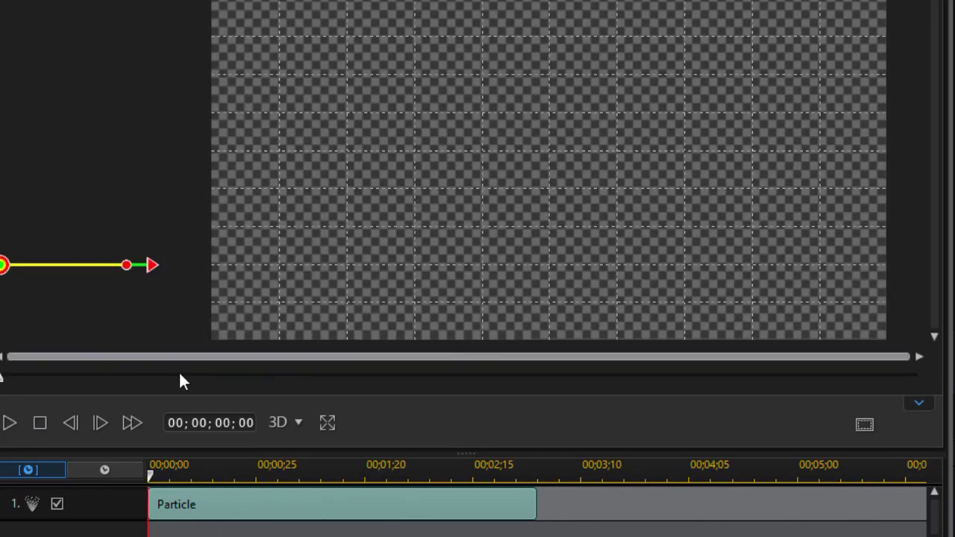
Cue the particle animation to 00;00;02;28
{"action": "left_click", "coordinate": [468, 472]}
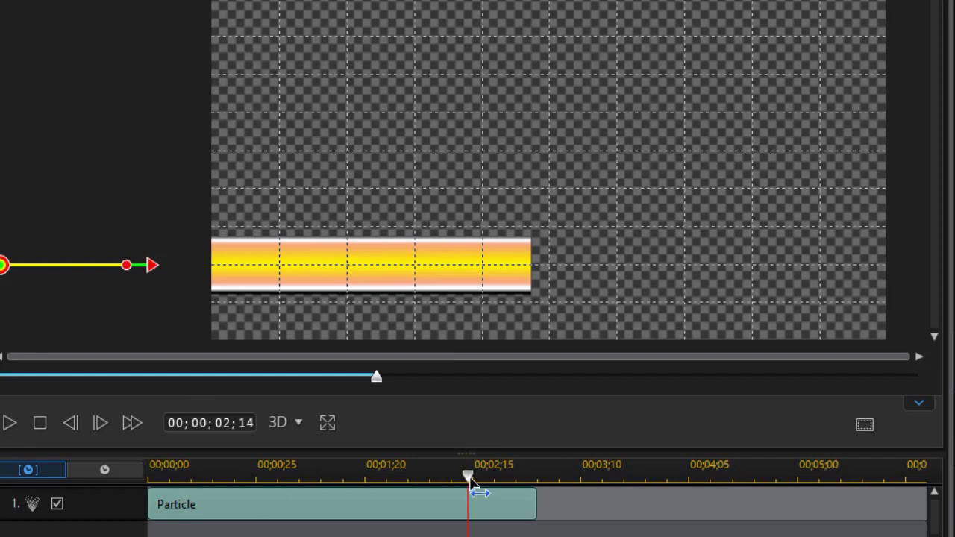
{"action": "left_click_drag", "start_coordinate": [486, 478], "coordinate": [537, 477]}
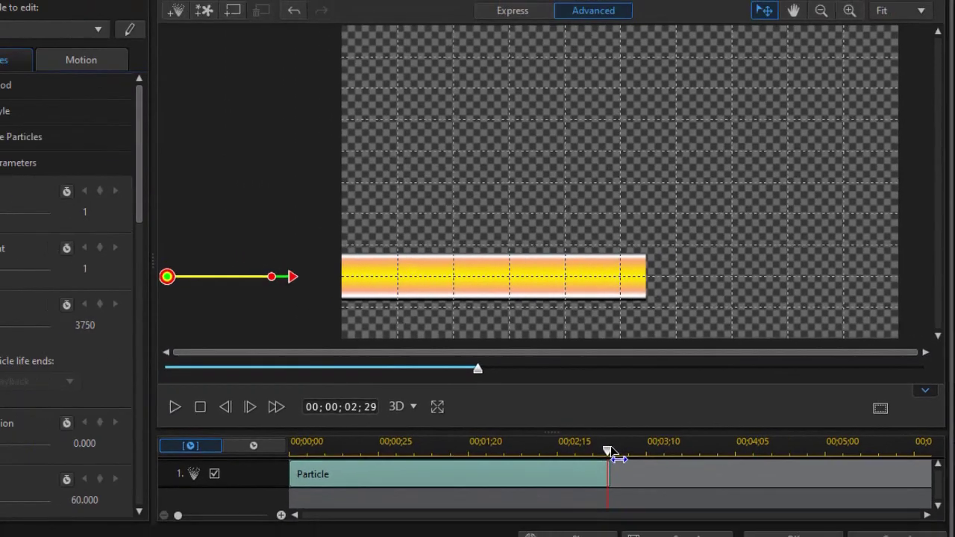
{"action": "left_click_drag", "start_coordinate": [609, 451], "coordinate": [631, 446]}
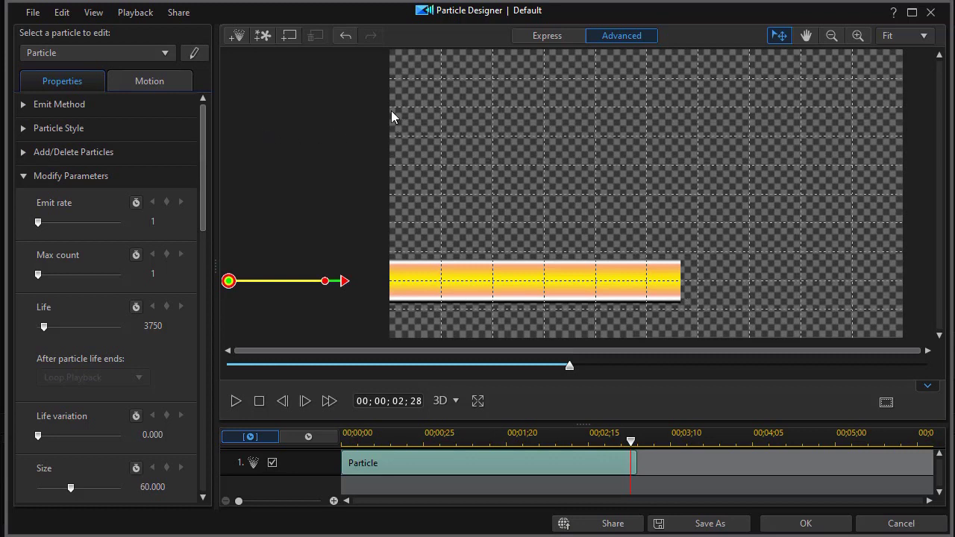
Add a second particle from For title.png and collapse its emitter spread to a line
{"action": "left_click", "coordinate": [237, 37]}
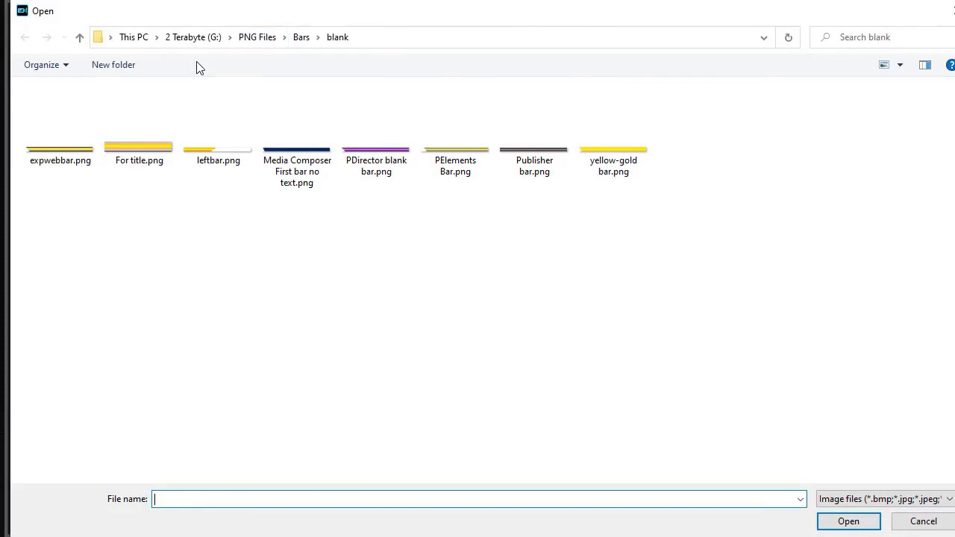
{"action": "double_click", "coordinate": [120, 147]}
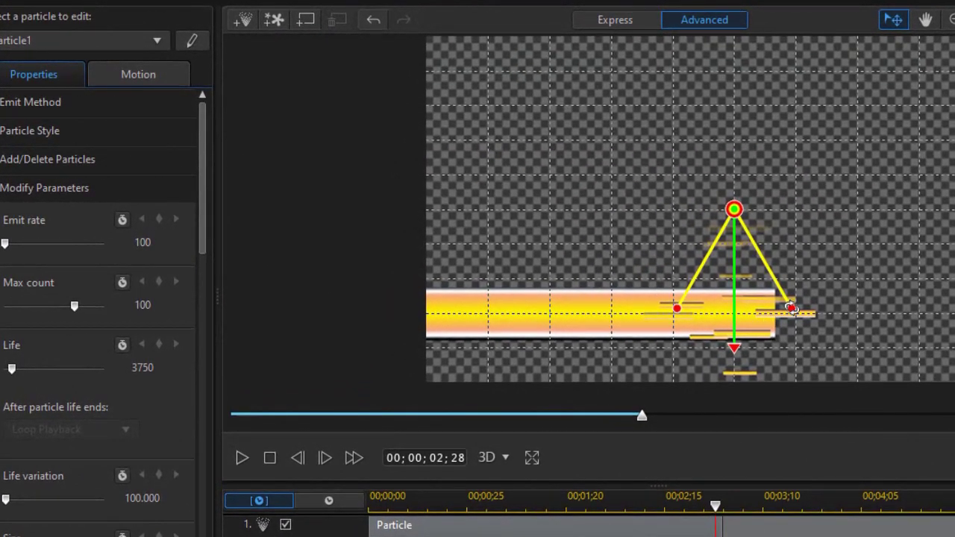
{"action": "left_click_drag", "start_coordinate": [791, 308], "coordinate": [734, 325]}
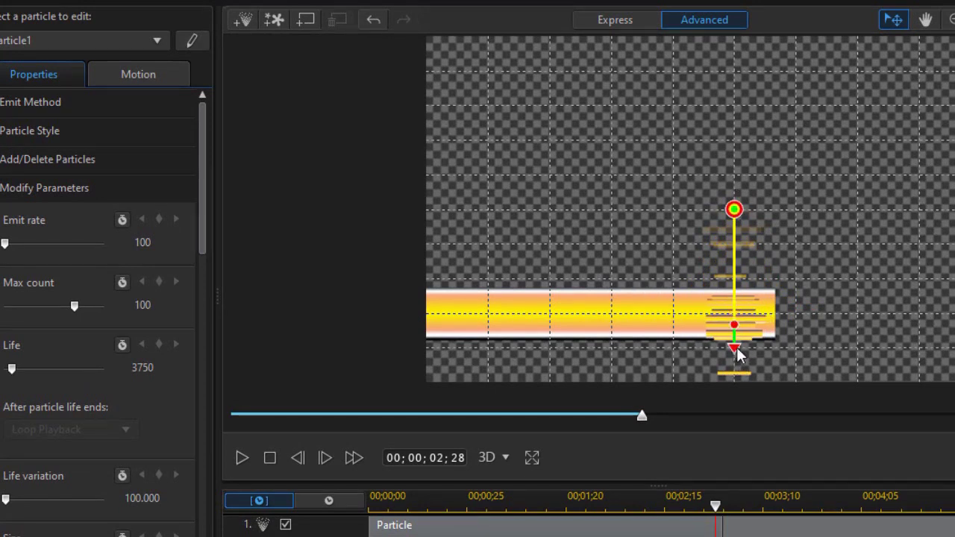
Aim the new emitter leftward, limit it to one copy and set its size to 60
{"action": "left_click_drag", "start_coordinate": [736, 351], "coordinate": [596, 210]}
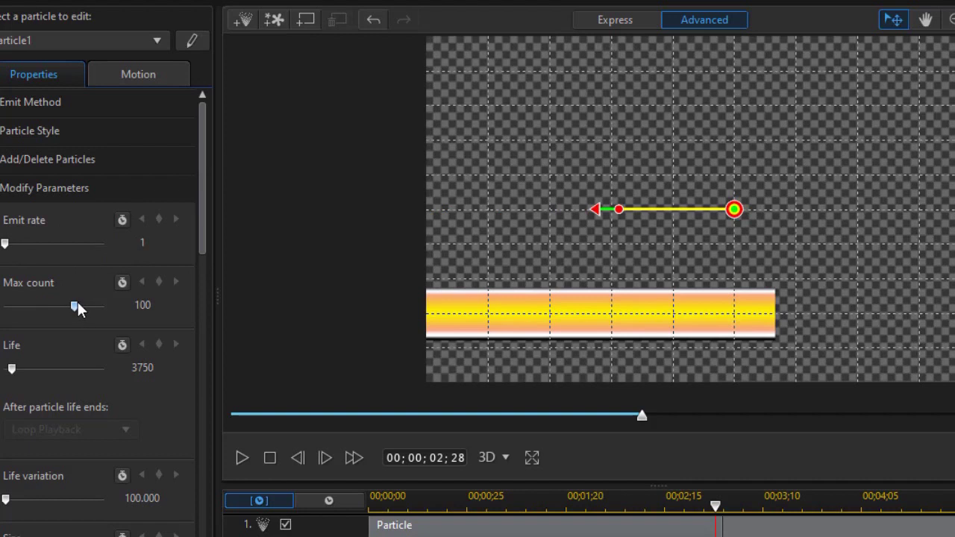
{"action": "left_click_drag", "start_coordinate": [77, 306], "coordinate": [3, 306]}
{"action": "left_click_drag", "start_coordinate": [211, 224], "coordinate": [211, 316]}
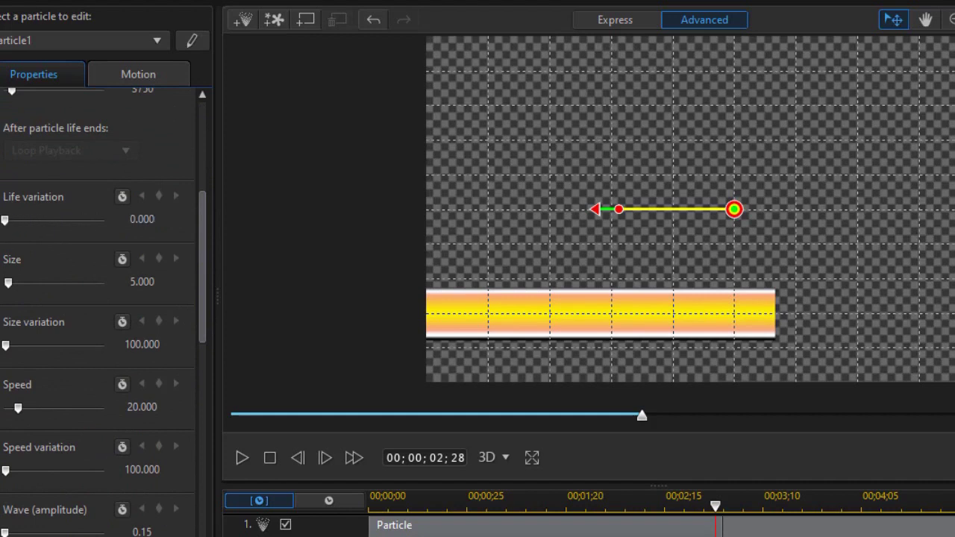
{"action": "left_click_drag", "start_coordinate": [158, 281], "coordinate": [110, 274]}
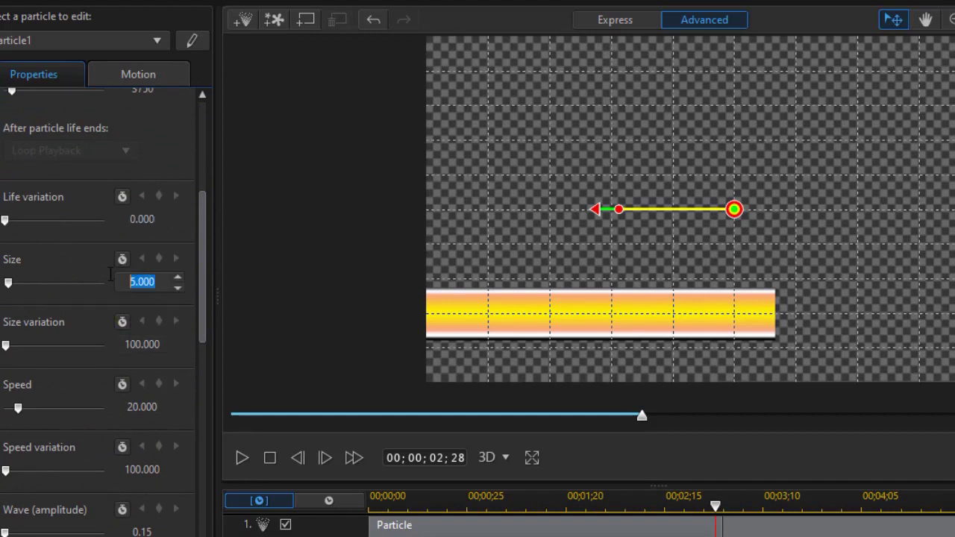
{"action": "type", "text": "60"}
{"action": "key", "text": "Return"}
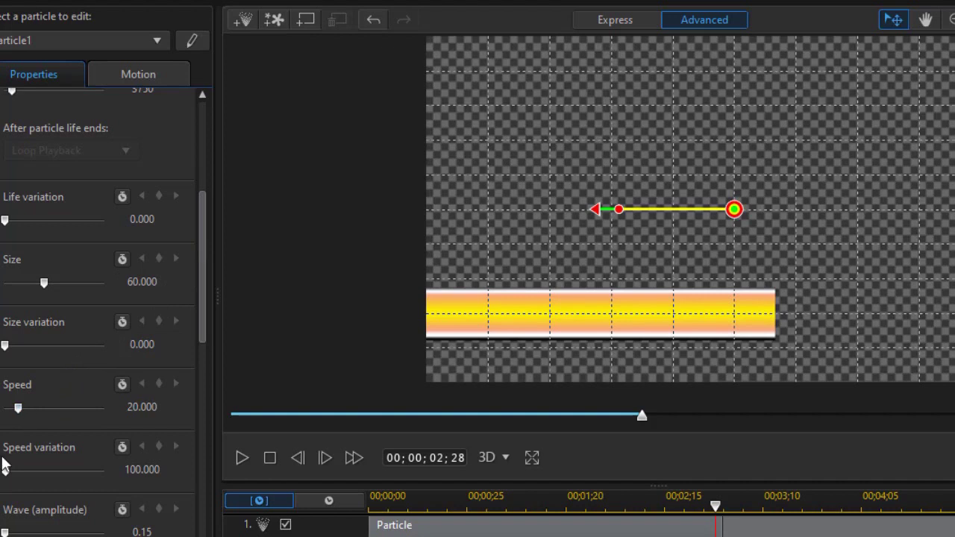
Zero the new particle's speed variation, wave amplitude variation and wave frequency
{"action": "left_click_drag", "start_coordinate": [5, 470], "coordinate": [6, 472]}
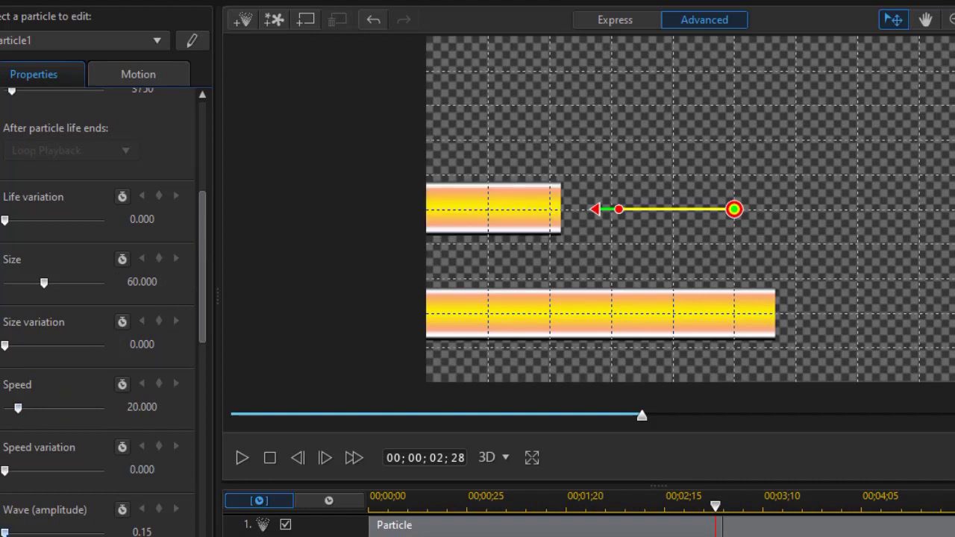
{"action": "left_click_drag", "start_coordinate": [200, 328], "coordinate": [196, 431]}
{"action": "scroll", "coordinate": [97, 298], "scroll_direction": "up", "scroll_amount": 1}
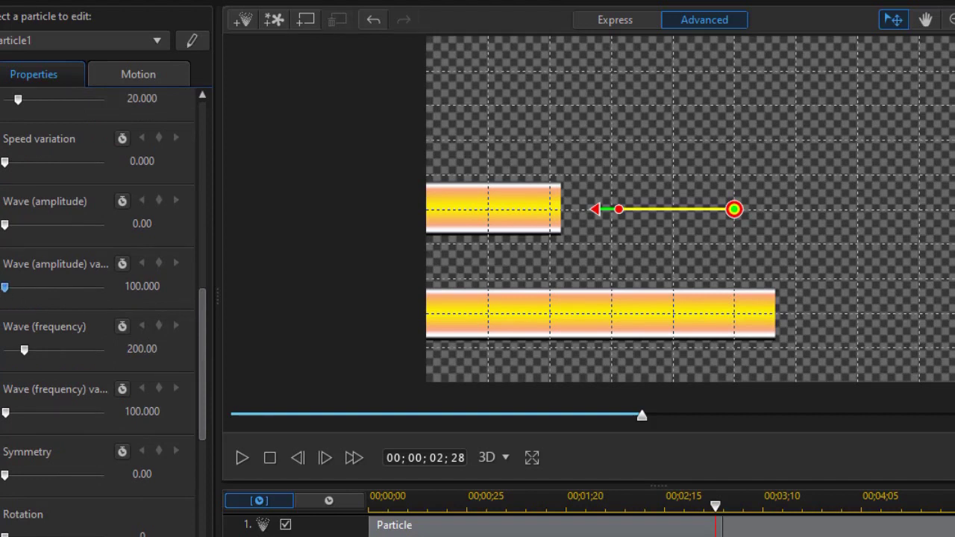
{"action": "left_click_drag", "start_coordinate": [4, 287], "coordinate": [3, 288]}
{"action": "left_click_drag", "start_coordinate": [24, 351], "coordinate": [1, 351]}
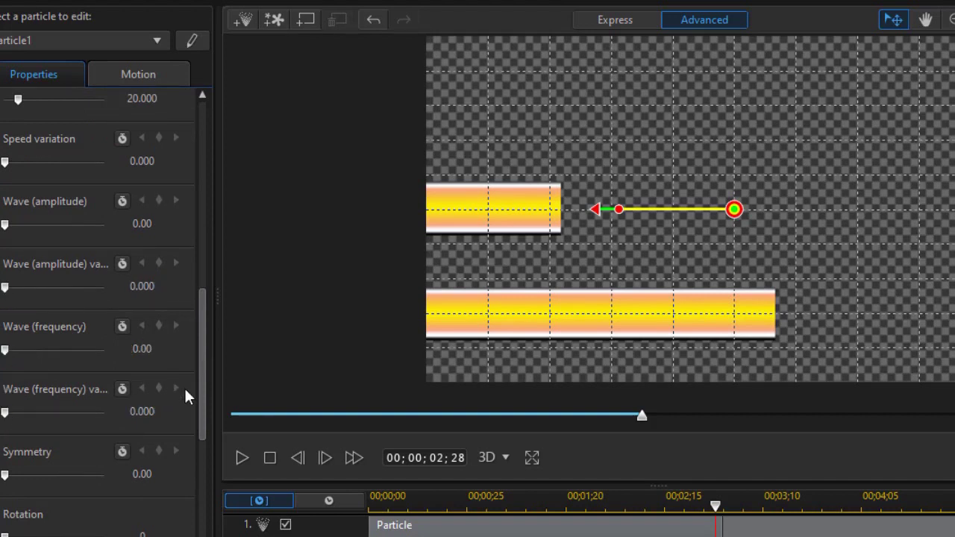
Turn off the emitter fade-in, emitter fade-out, particle fade-in and particle fade-out
{"action": "left_click_drag", "start_coordinate": [197, 390], "coordinate": [193, 501]}
{"action": "left_click", "coordinate": [5, 429]}
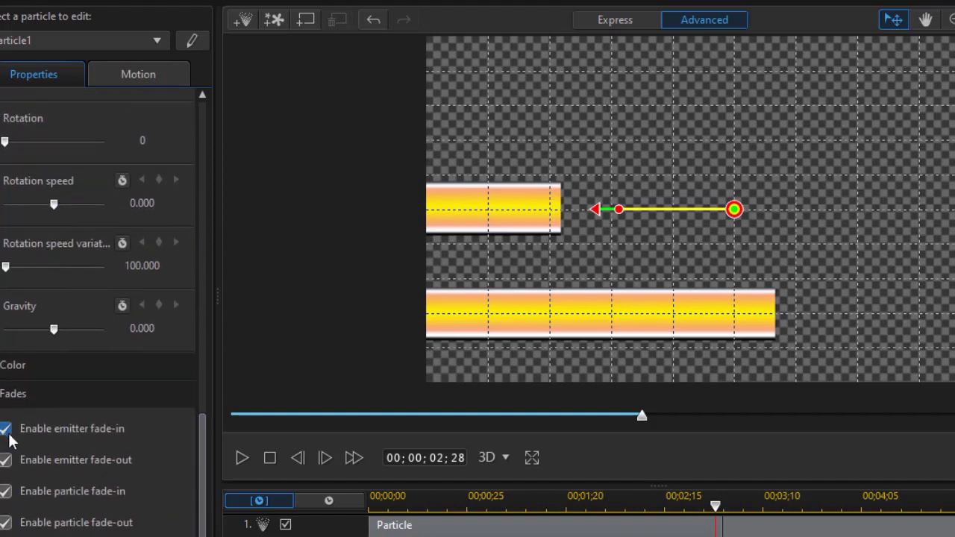
{"action": "left_click", "coordinate": [5, 460]}
{"action": "left_click", "coordinate": [5, 492]}
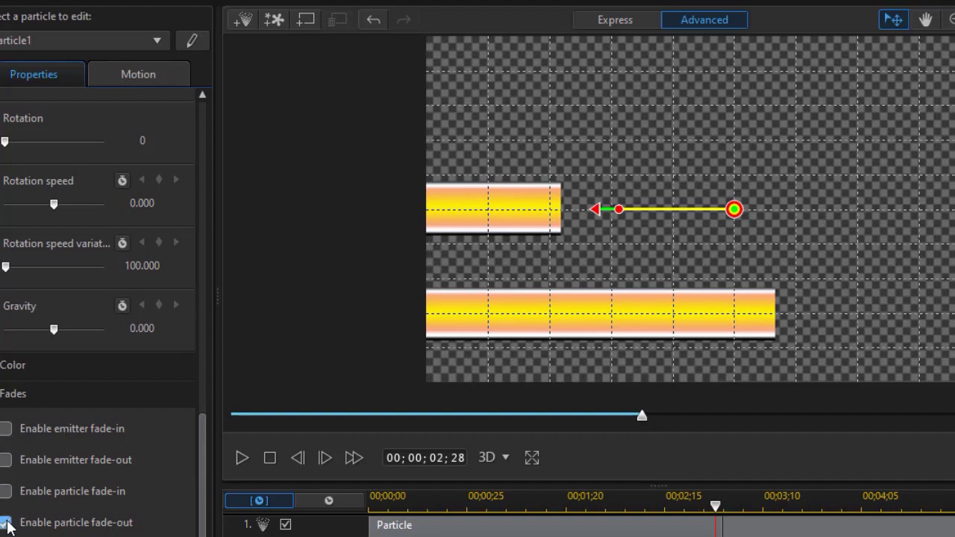
{"action": "left_click", "coordinate": [5, 522]}
Play the particle preview, stop it, and scrub to about two seconds in
{"action": "left_click", "coordinate": [245, 457]}
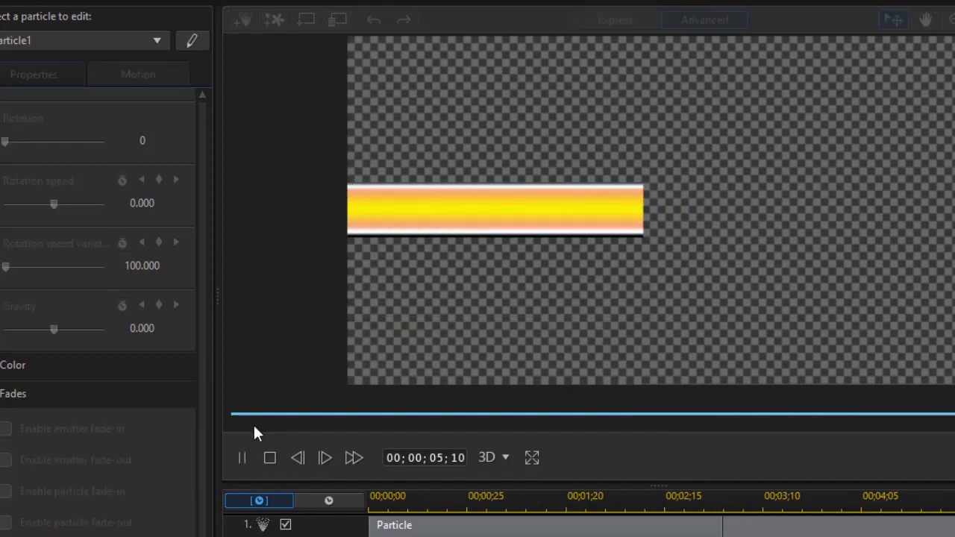
{"action": "left_click", "coordinate": [270, 461]}
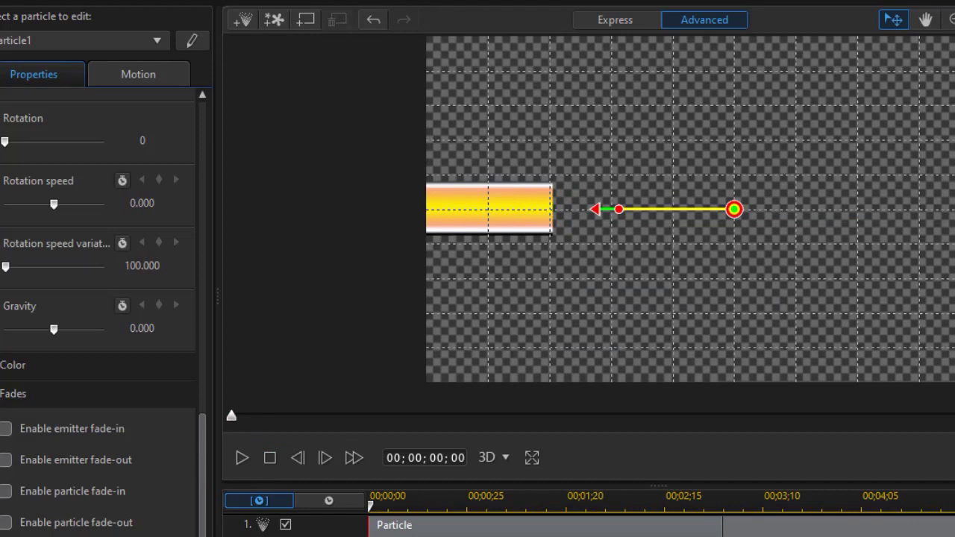
{"action": "left_click_drag", "start_coordinate": [370, 506], "coordinate": [632, 506]}
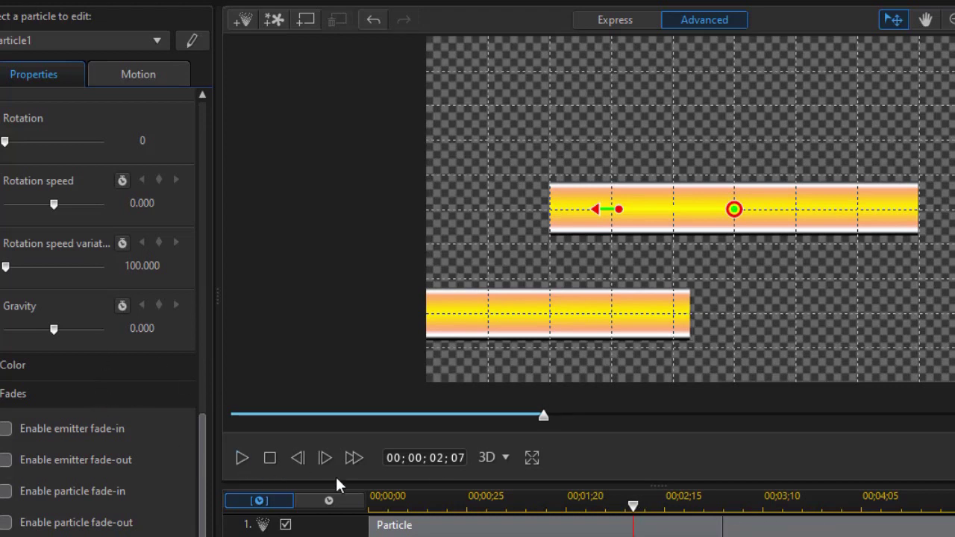
Play the particle animation from the beginning and stop it
{"action": "left_click", "coordinate": [270, 459]}
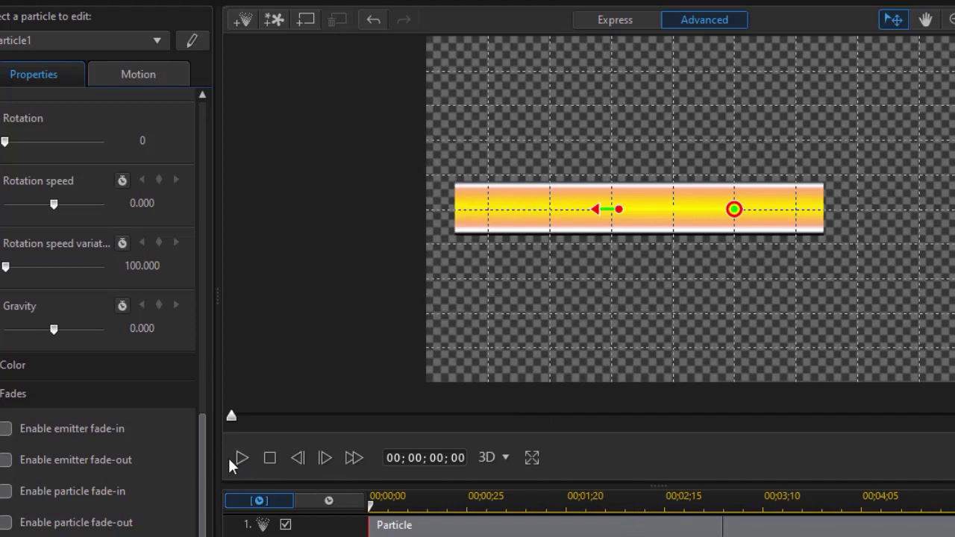
{"action": "left_click", "coordinate": [239, 459]}
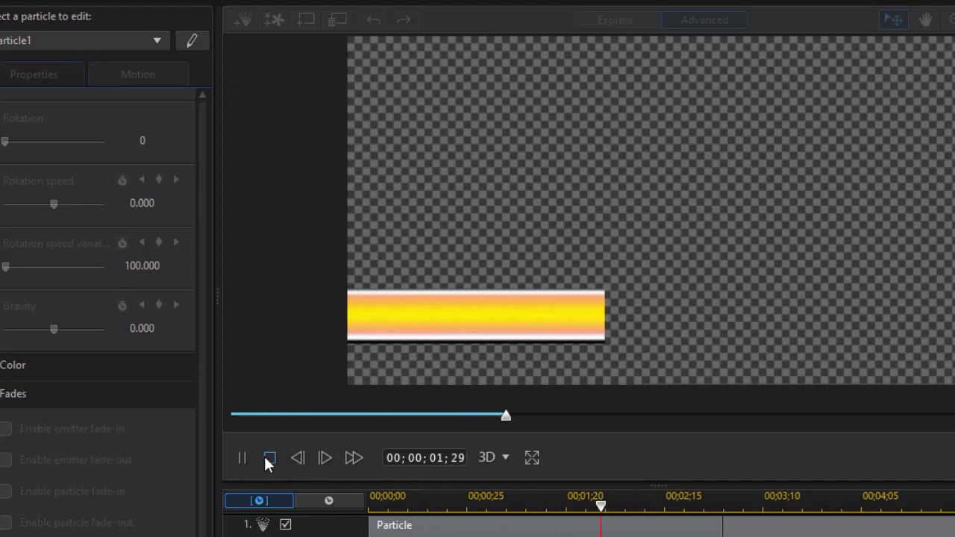
{"action": "left_click", "coordinate": [270, 458]}
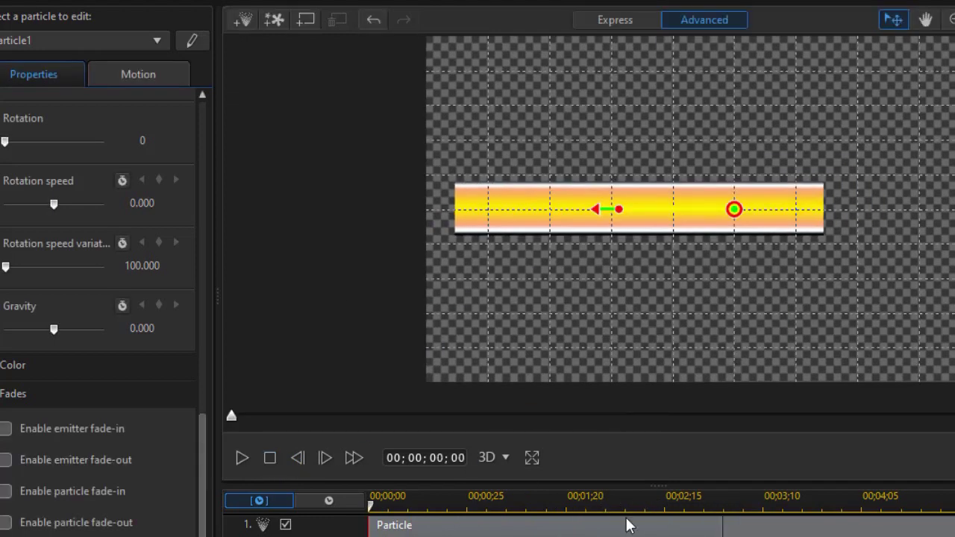
Move the playhead to 00;00;02;28 and drag the emitter bar left
{"action": "left_click", "coordinate": [668, 506]}
{"action": "left_click_drag", "start_coordinate": [669, 507], "coordinate": [715, 516]}
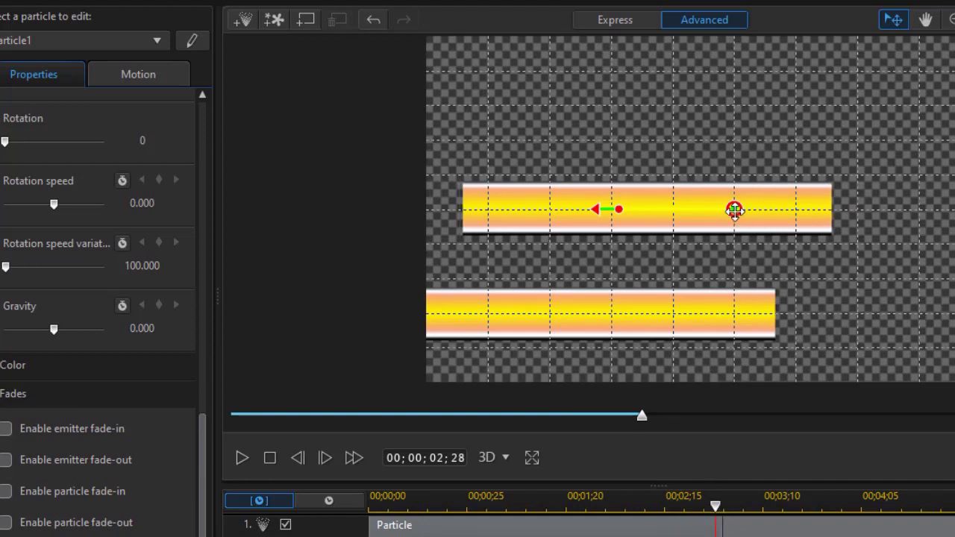
{"action": "left_click_drag", "start_coordinate": [735, 208], "coordinate": [676, 210]}
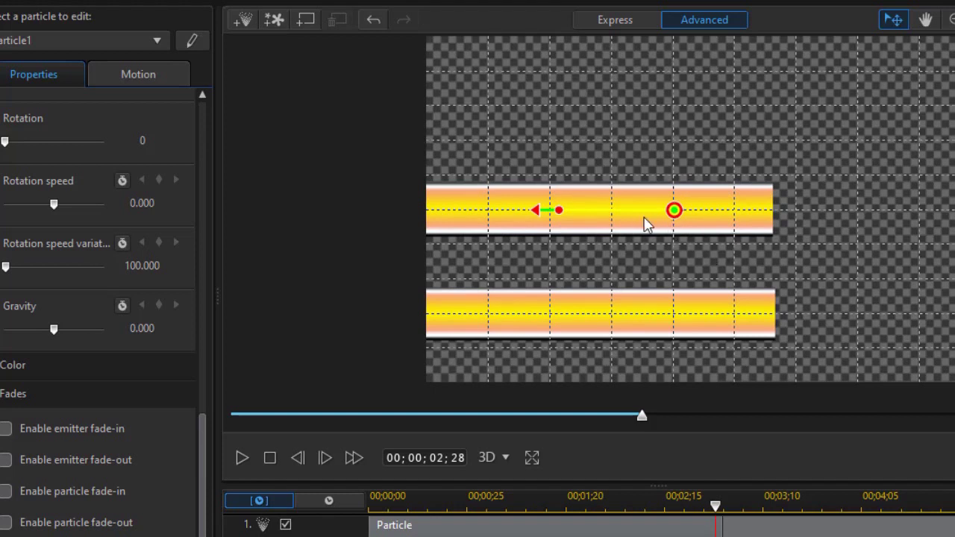
Nudge the emitter bar down three steps onto the lower bar and one step right
{"action": "key", "text": "Down"}
{"action": "key", "text": "Down"}
{"action": "key", "text": "Down"}
{"action": "key", "text": "Down"}
{"action": "key", "text": "Down"}
{"action": "key", "text": "Down"}
{"action": "key", "text": "Down"}
{"action": "key", "text": "Down"}
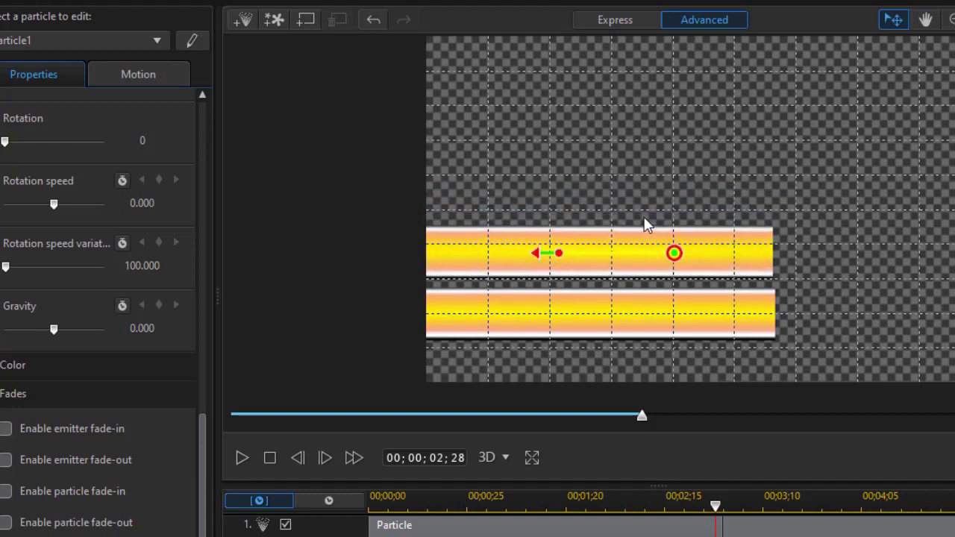
{"action": "key", "text": "Down"}
{"action": "key", "text": "Down"}
{"action": "key", "text": "Down"}
{"action": "key", "text": "Down"}
{"action": "key", "text": "Down"}
{"action": "key", "text": "Down"}
{"action": "key", "text": "Down"}
{"action": "key", "text": "Down"}
{"action": "key", "text": "Down"}
{"action": "key", "text": "Down"}
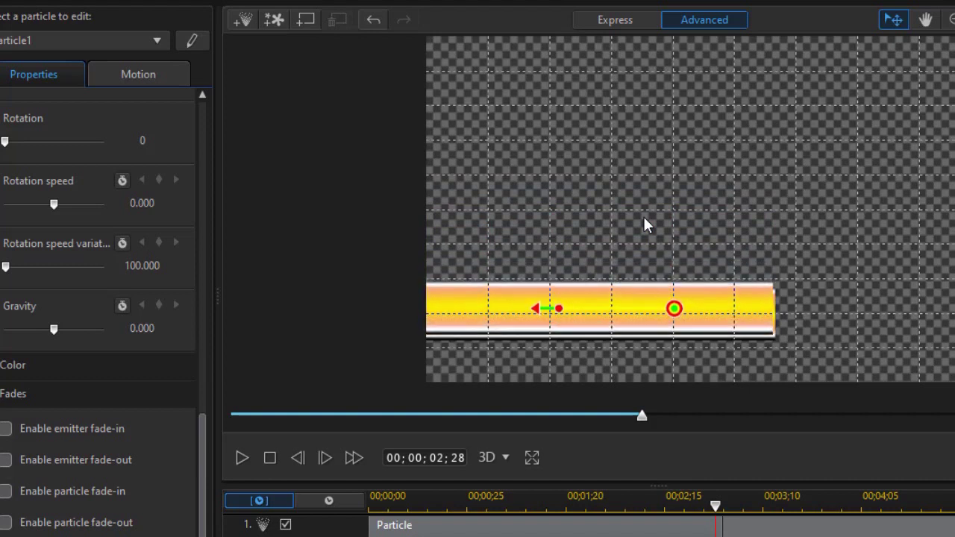
{"action": "key", "text": "Down"}
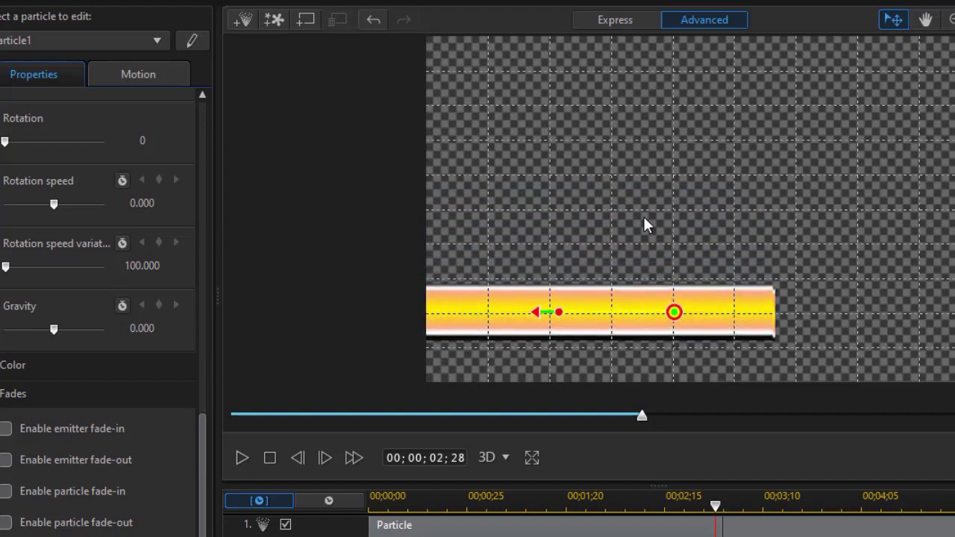
{"action": "key", "text": "Right"}
{"action": "key", "text": "Right"}
Replay the animation and return the playhead to 00;00;02;28
{"action": "left_click", "coordinate": [269, 459]}
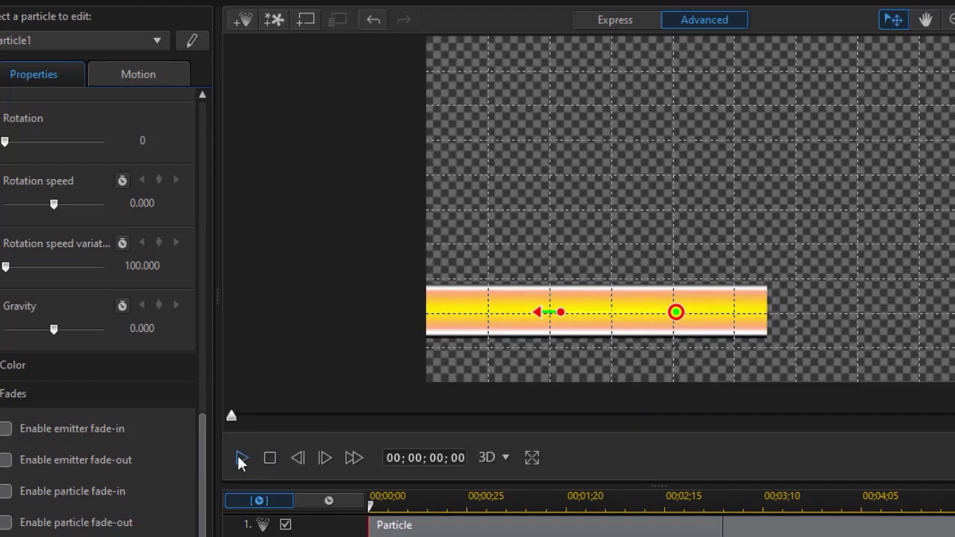
{"action": "left_click", "coordinate": [239, 459]}
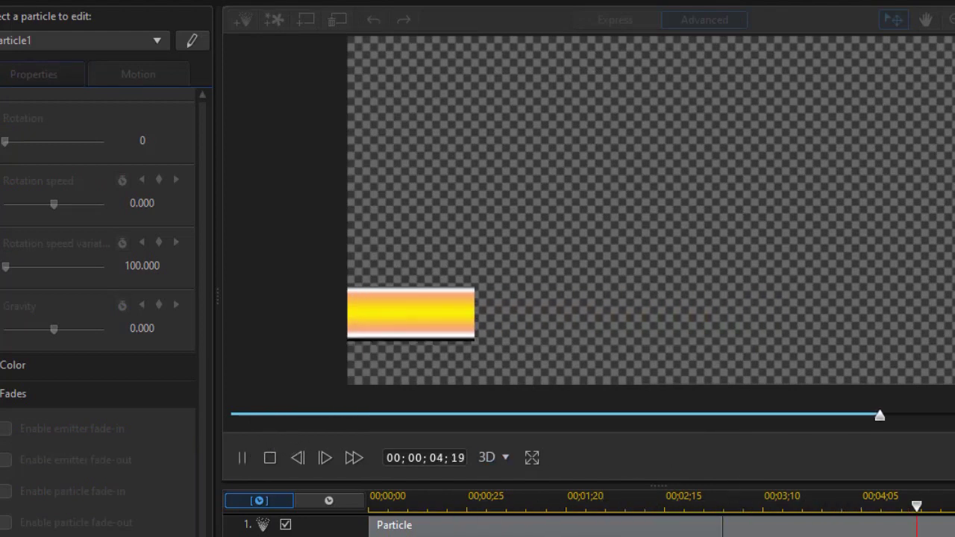
{"action": "left_click_drag", "start_coordinate": [632, 506], "coordinate": [688, 506]}
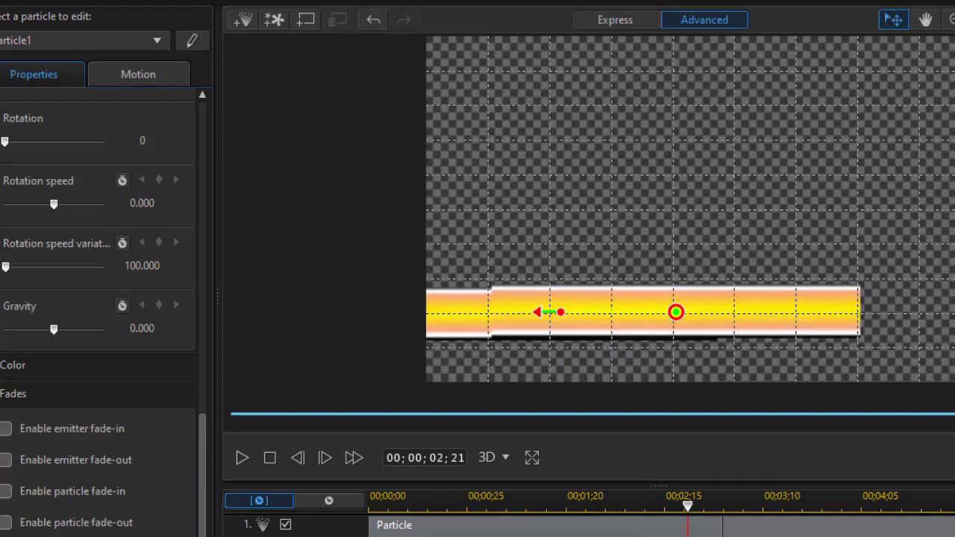
{"action": "key", "text": "comma"}
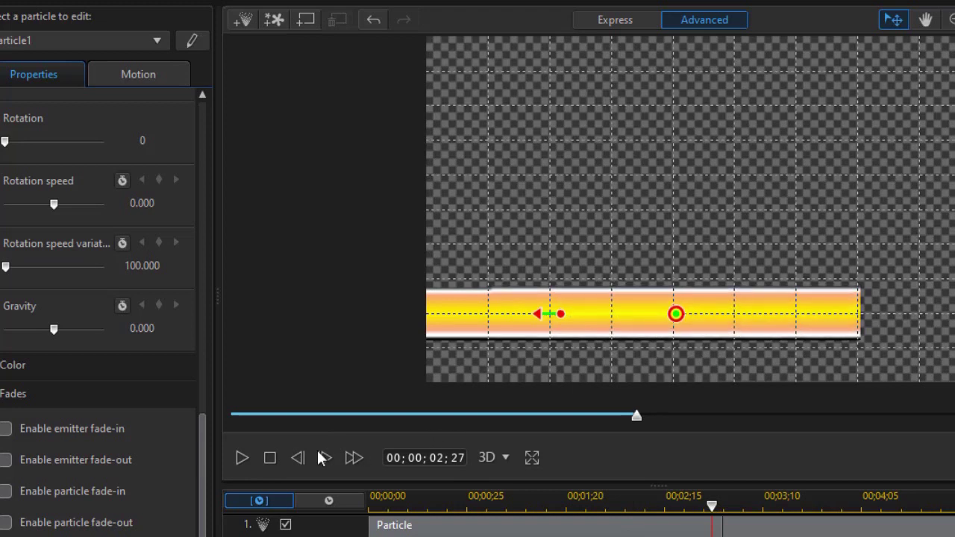
Play the transition several times to confirm the emitter alignment
{"action": "left_click", "coordinate": [241, 461]}
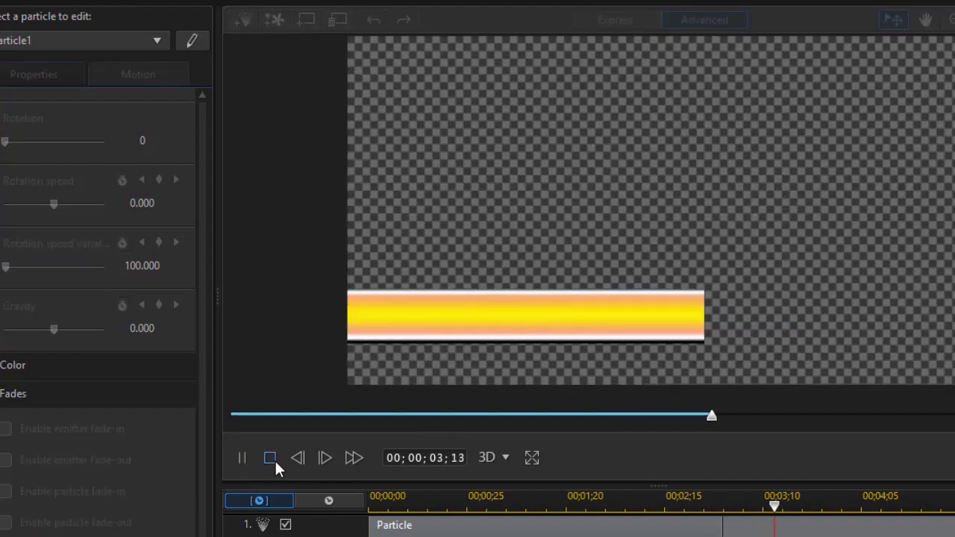
{"action": "left_click", "coordinate": [269, 457]}
{"action": "left_click", "coordinate": [242, 459]}
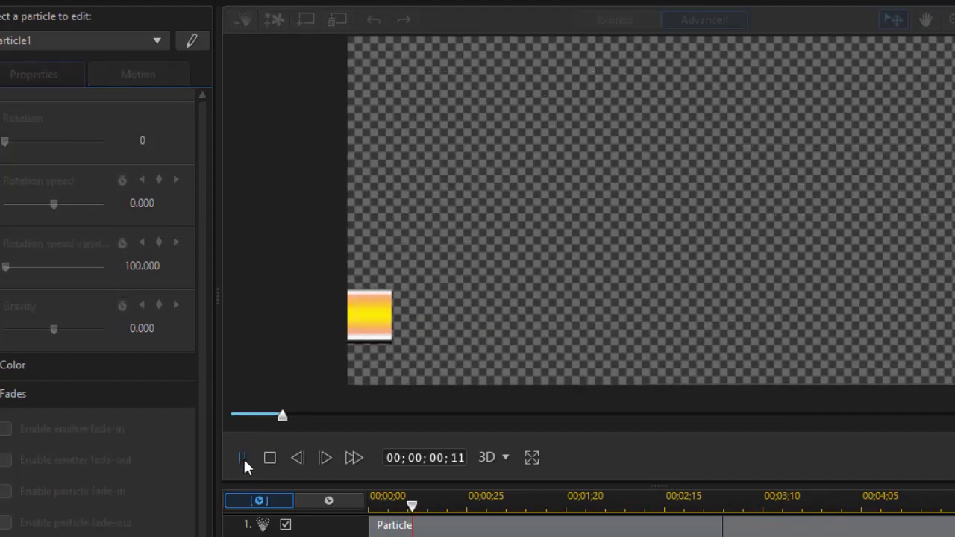
{"action": "left_click", "coordinate": [243, 459]}
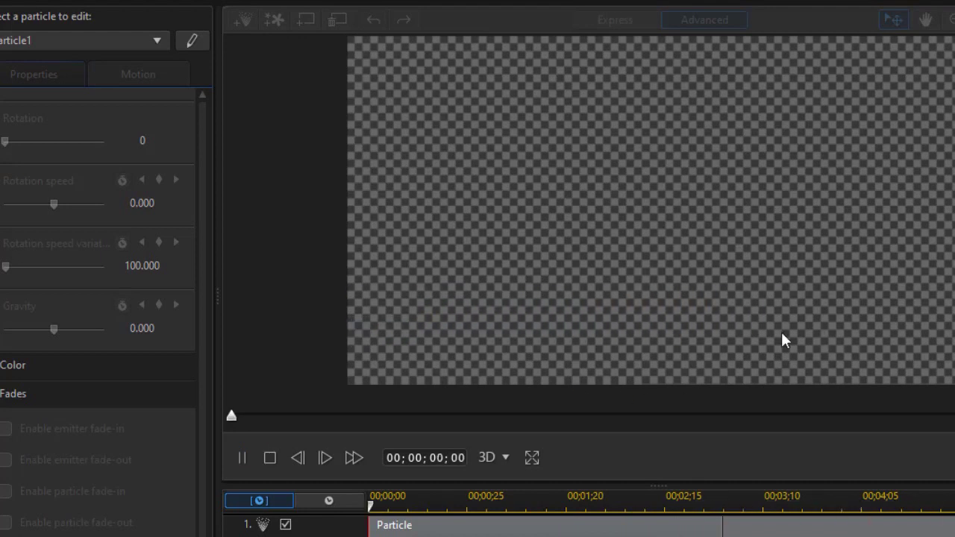
{"action": "left_click", "coordinate": [243, 455]}
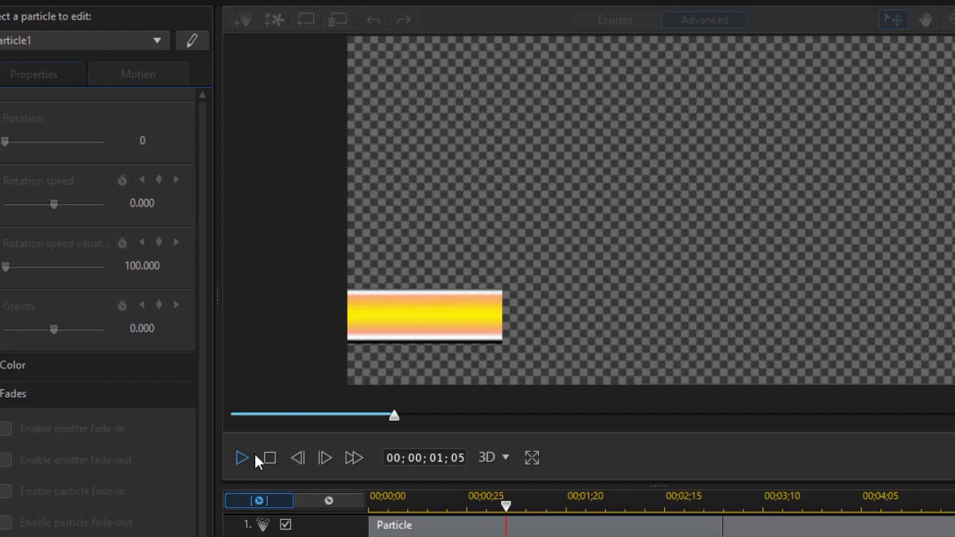
{"action": "left_click", "coordinate": [270, 458]}
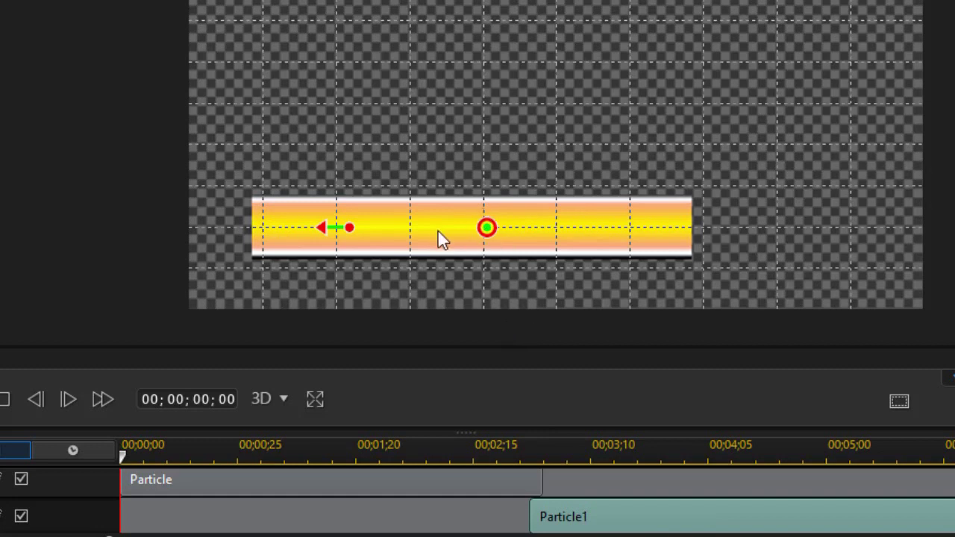
Shift the gold particle bar three nudges left and preview the new start
{"action": "key", "text": "Left"}
{"action": "key", "text": "Left"}
{"action": "key", "text": "Left"}
{"action": "key", "text": "Left"}
{"action": "key", "text": "Left"}
{"action": "key", "text": "Left"}
{"action": "key", "text": "Left"}
{"action": "key", "text": "Left"}
{"action": "key", "text": "Left"}
{"action": "key", "text": "Left"}
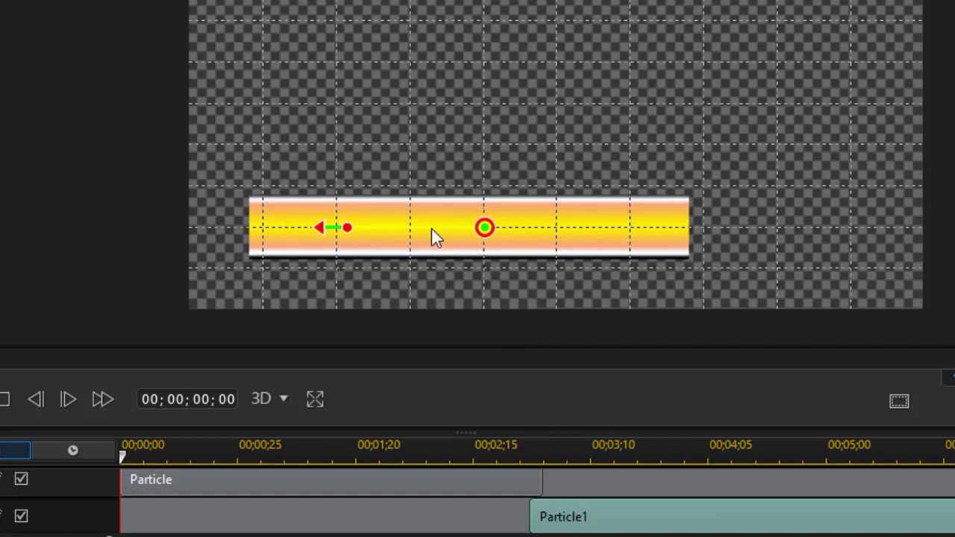
{"action": "key", "text": "Left"}
{"action": "key", "text": "Left"}
{"action": "key", "text": "Left"}
{"action": "key", "text": "Left"}
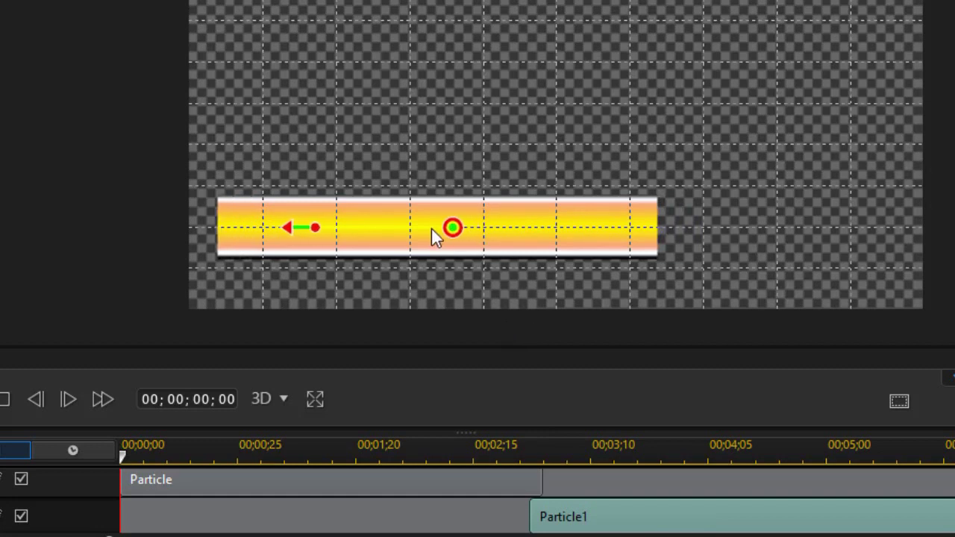
{"action": "key", "text": "Left"}
{"action": "key", "text": "Left"}
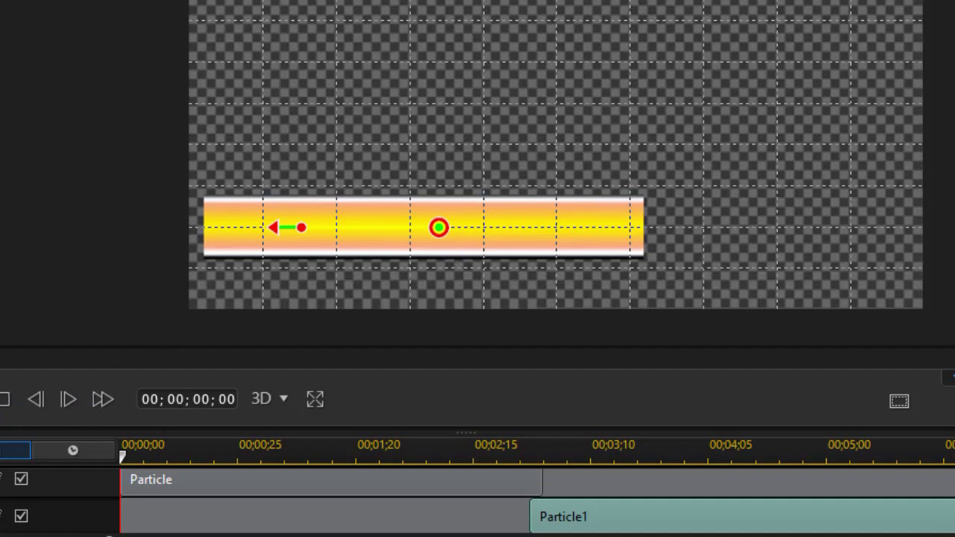
{"action": "left_click", "coordinate": [3, 399]}
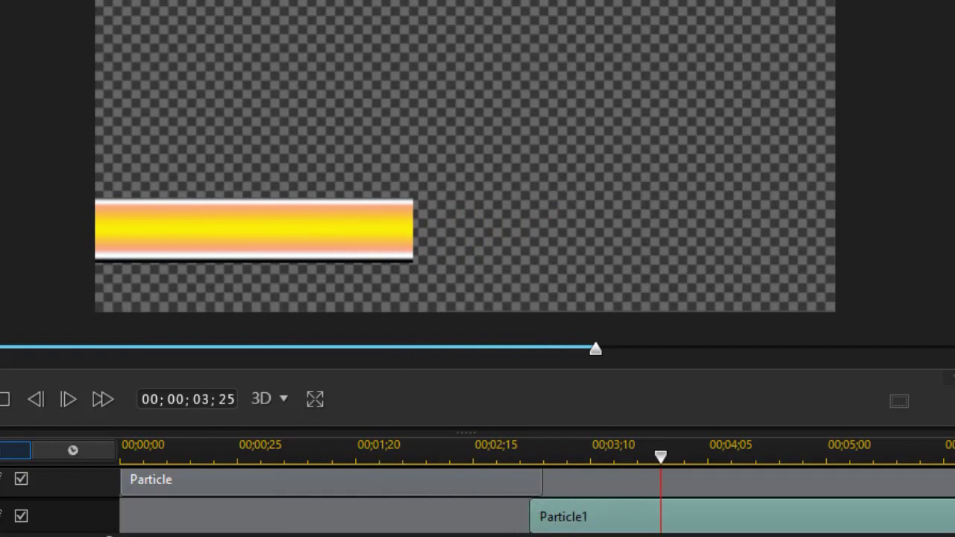
{"action": "left_click", "coordinate": [6, 401]}
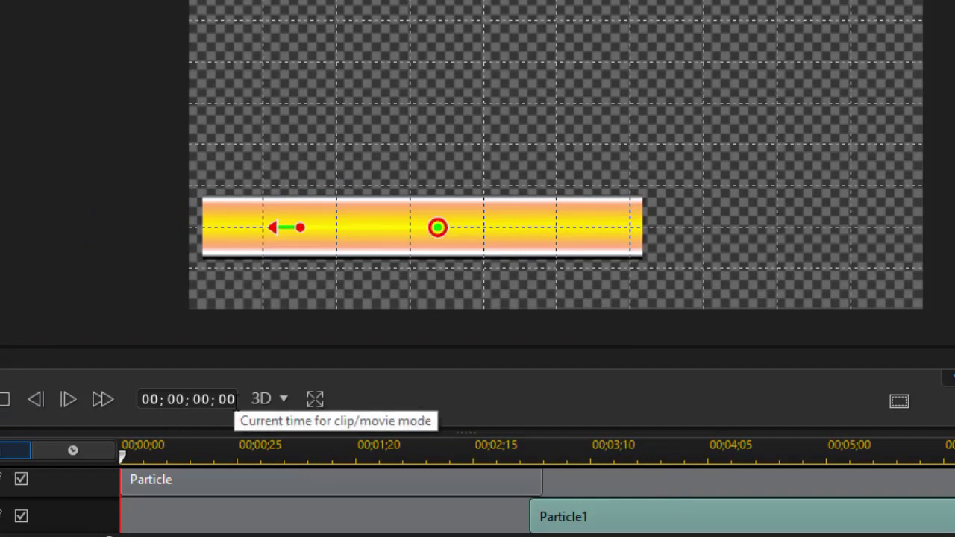
Nudge the bar one more step left and replay Particle1's animation
{"action": "key", "text": "Left"}
{"action": "key", "text": "Left"}
{"action": "key", "text": "Left"}
{"action": "key", "text": "Left"}
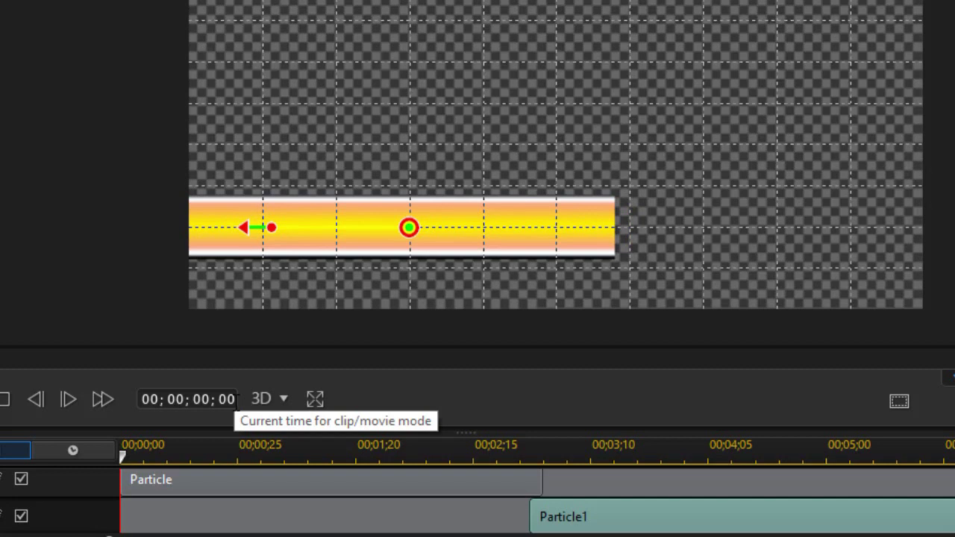
{"action": "key", "text": "space"}
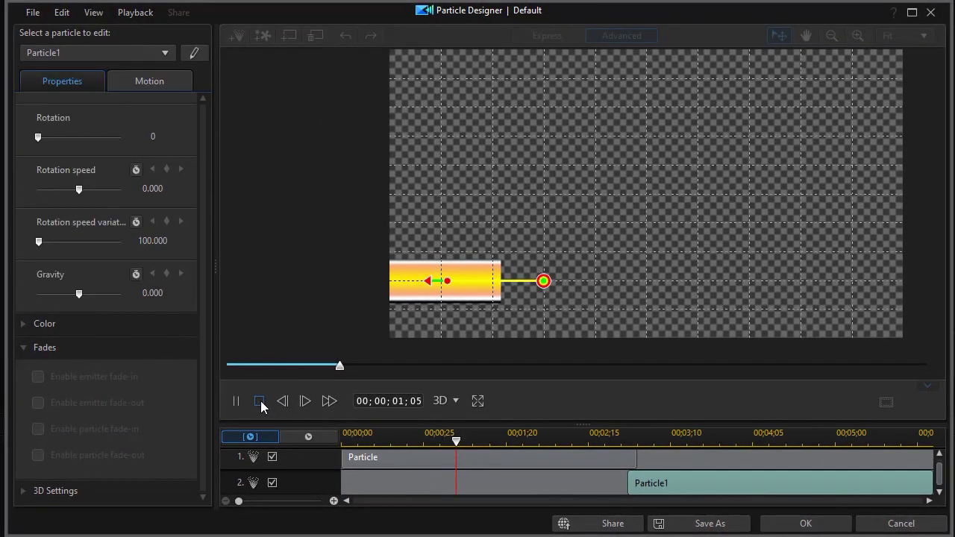
{"action": "left_click", "coordinate": [213, 401]}
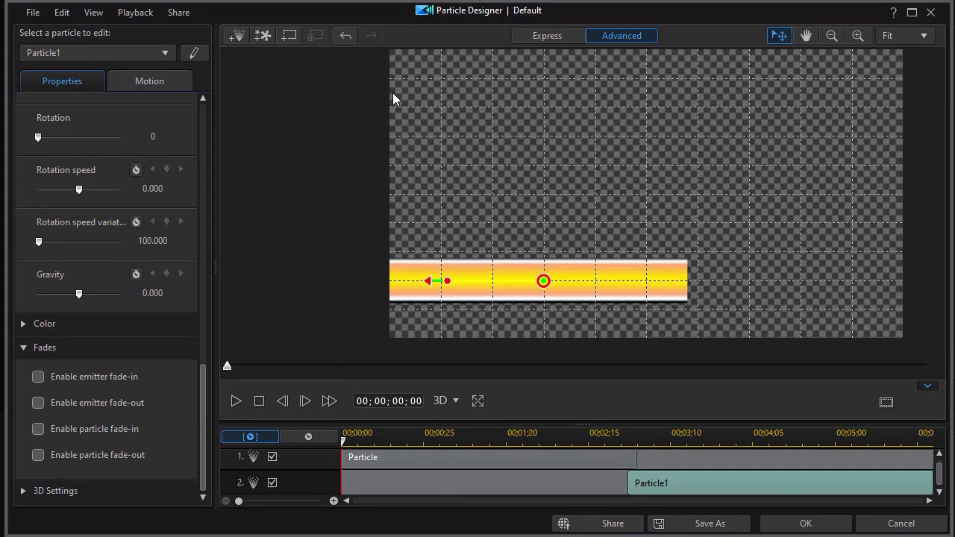
Save the particle as custom template 'back and forth' and close Particle Designer with OK
{"action": "left_click", "coordinate": [694, 524]}
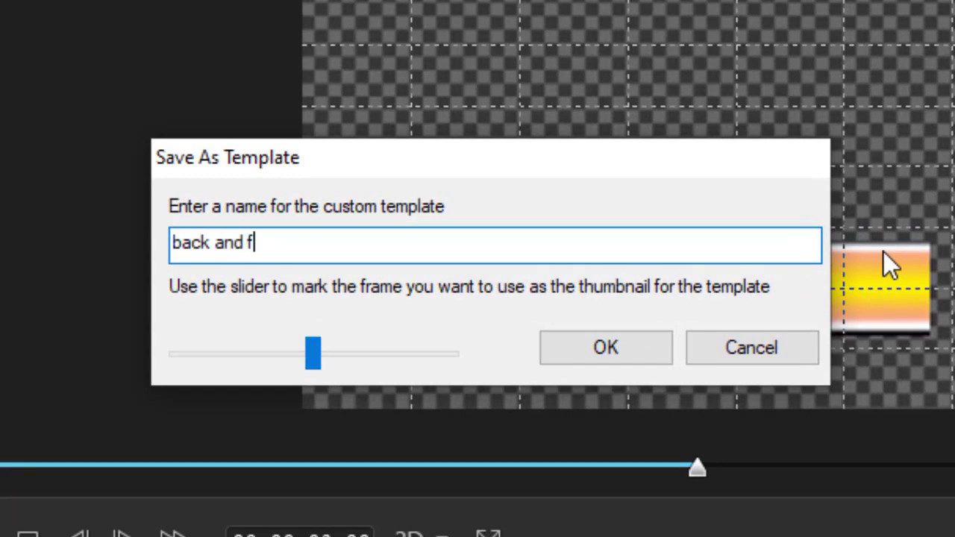
{"action": "type", "text": "back and forth"}
{"action": "key", "text": "Return"}
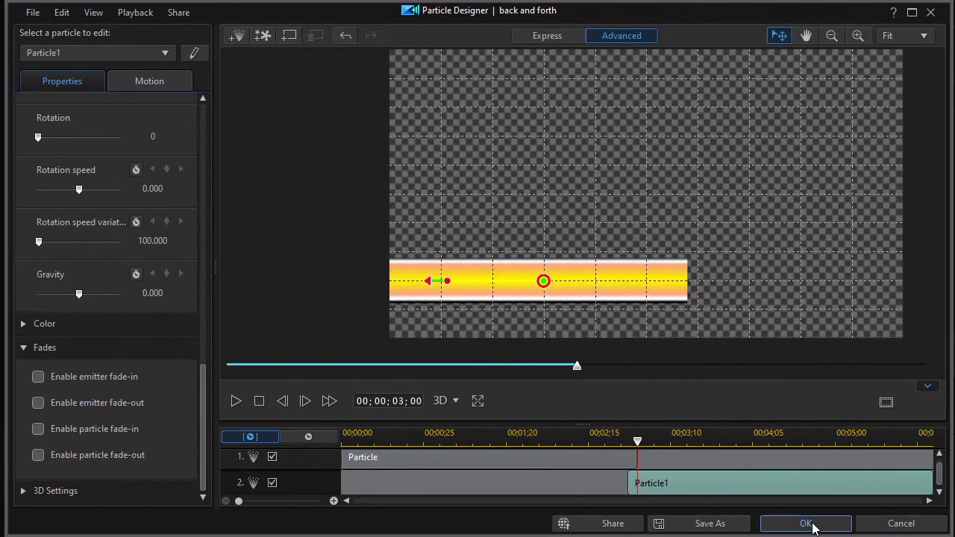
{"action": "left_click", "coordinate": [810, 526]}
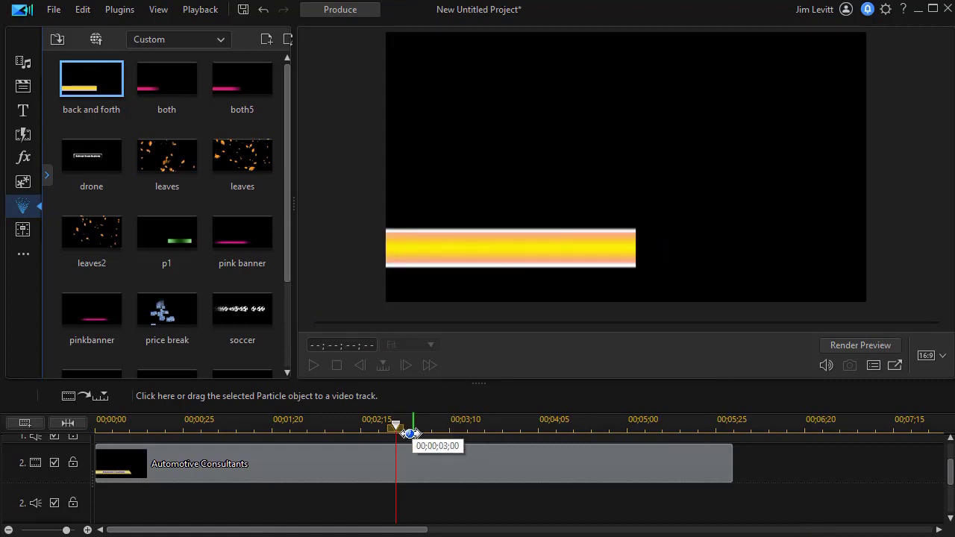
Delete the Automotive Consultants clip from track 2 and show the Title Room library
{"action": "left_click", "coordinate": [310, 458]}
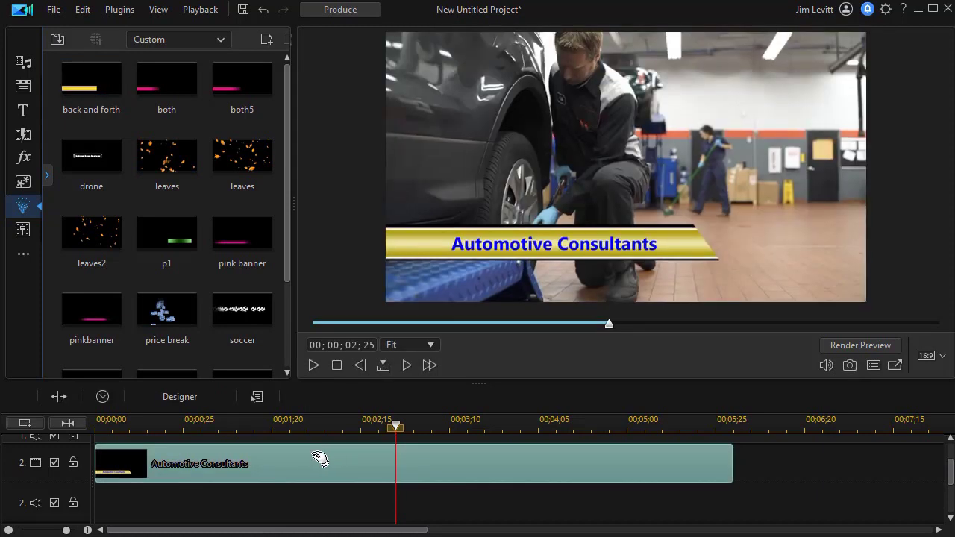
{"action": "key", "text": "Delete"}
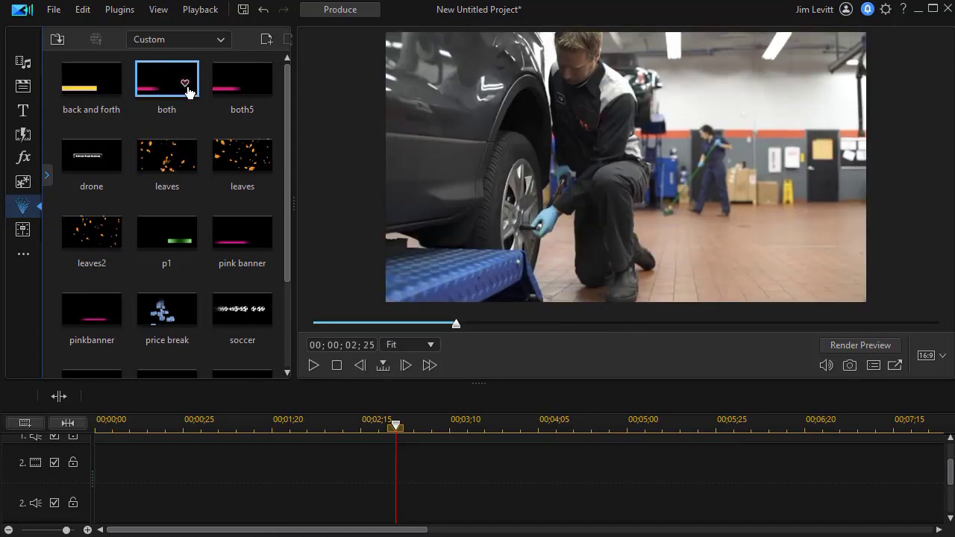
{"action": "left_click", "coordinate": [22, 110]}
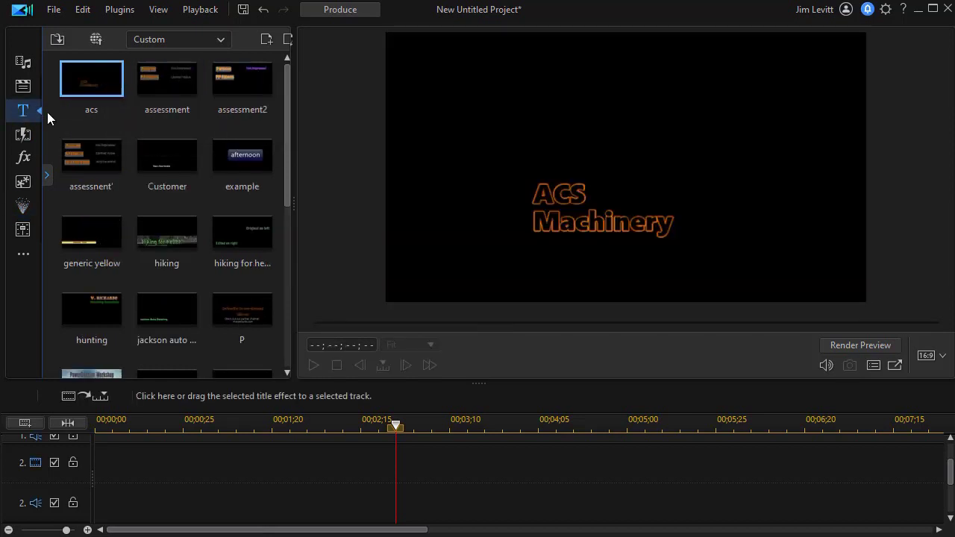
Switch the title library to All Content and drag the Default title onto video track 2
{"action": "left_click", "coordinate": [221, 38]}
{"action": "scroll", "coordinate": [230, 74], "scroll_direction": "up", "scroll_amount": 1}
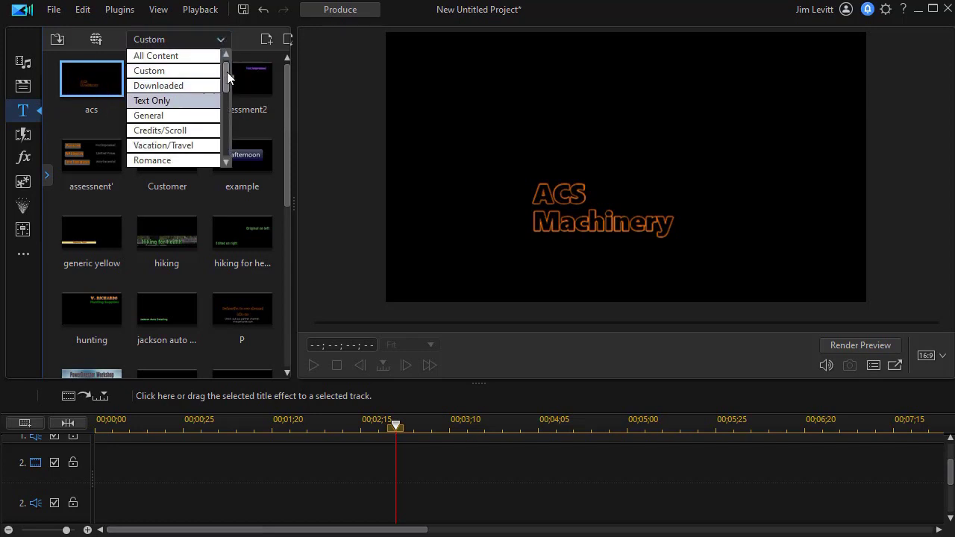
{"action": "left_click", "coordinate": [179, 57]}
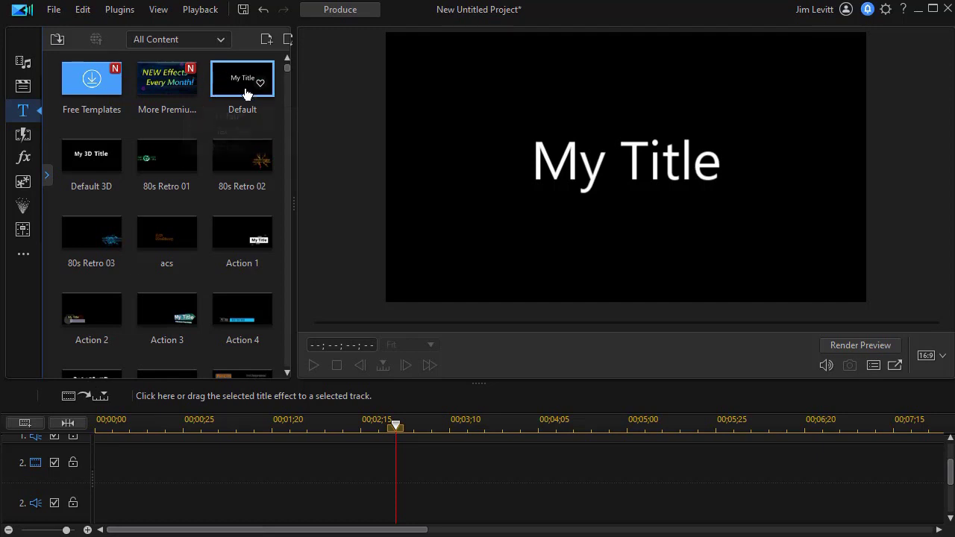
{"action": "left_click_drag", "start_coordinate": [245, 93], "coordinate": [151, 468]}
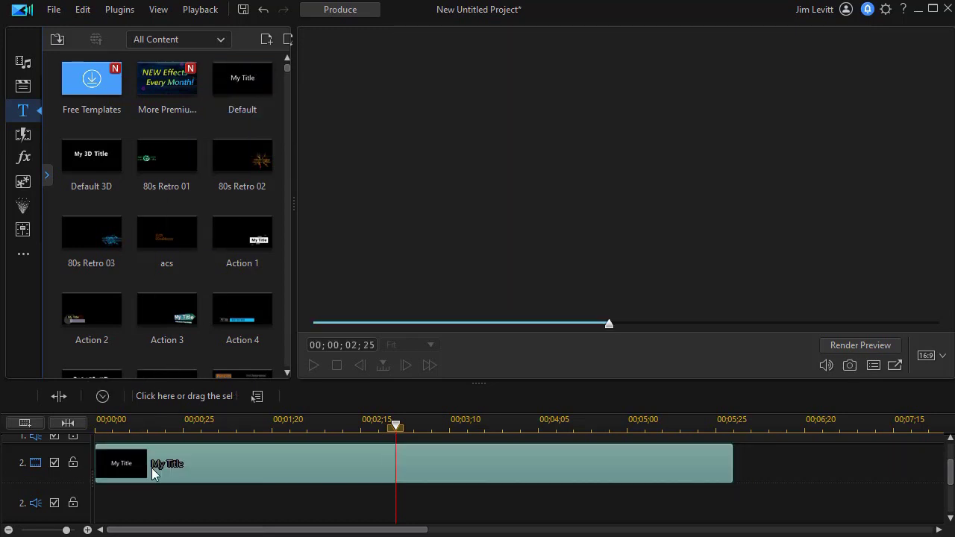
Open My Title in Title Designer, insert the 'back and forth' particle, and preview it
{"action": "double_click", "coordinate": [244, 454]}
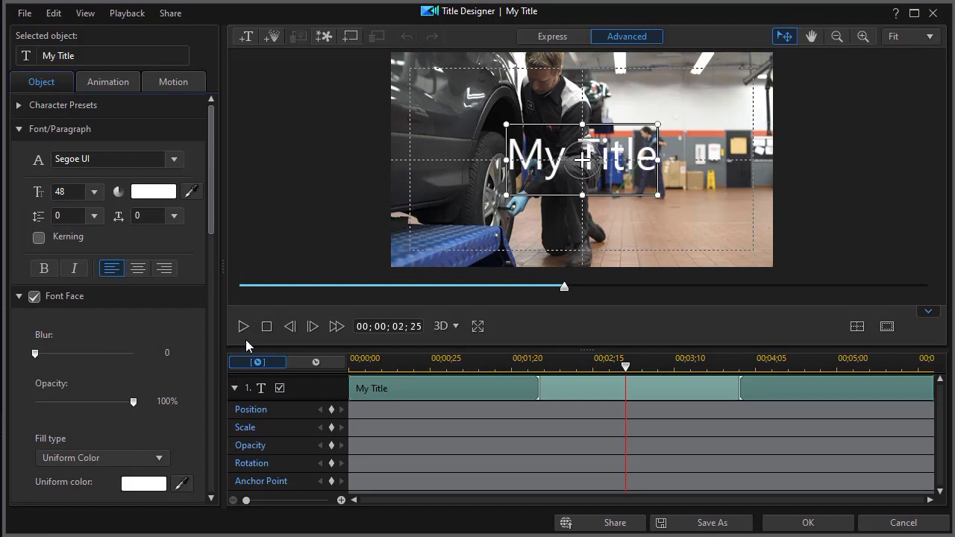
{"action": "left_click", "coordinate": [272, 39]}
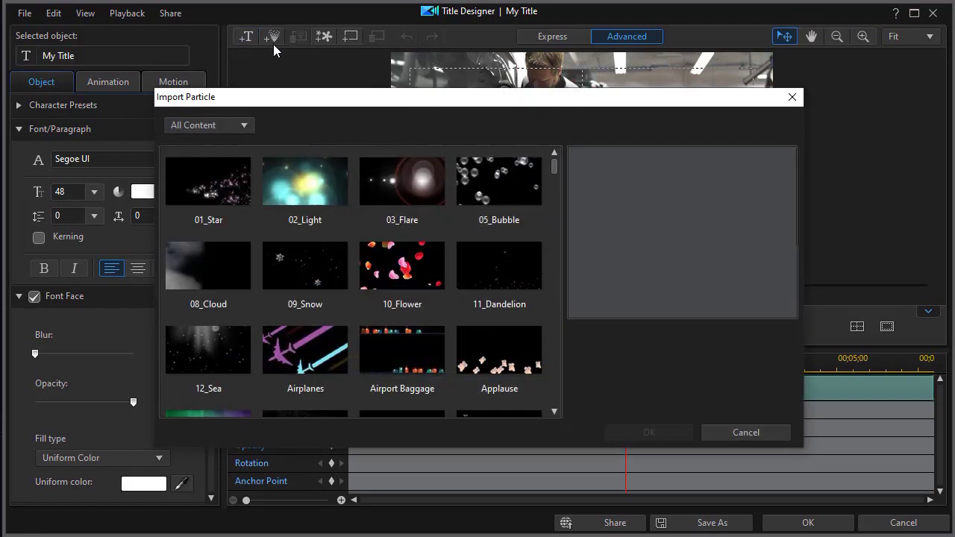
{"action": "mouse_move", "coordinate": [556, 164]}
{"action": "left_mouse_down"}
{"action": "mouse_move", "coordinate": [529, 344]}
{"action": "mouse_move", "coordinate": [542, 393]}
{"action": "mouse_move", "coordinate": [552, 180]}
{"action": "left_mouse_up"}
{"action": "left_click", "coordinate": [395, 243]}
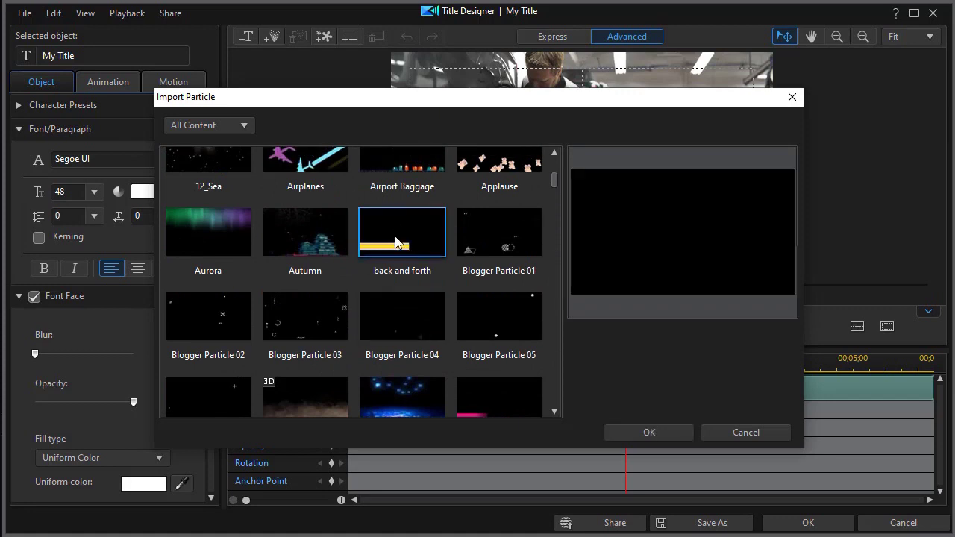
{"action": "left_click", "coordinate": [648, 433]}
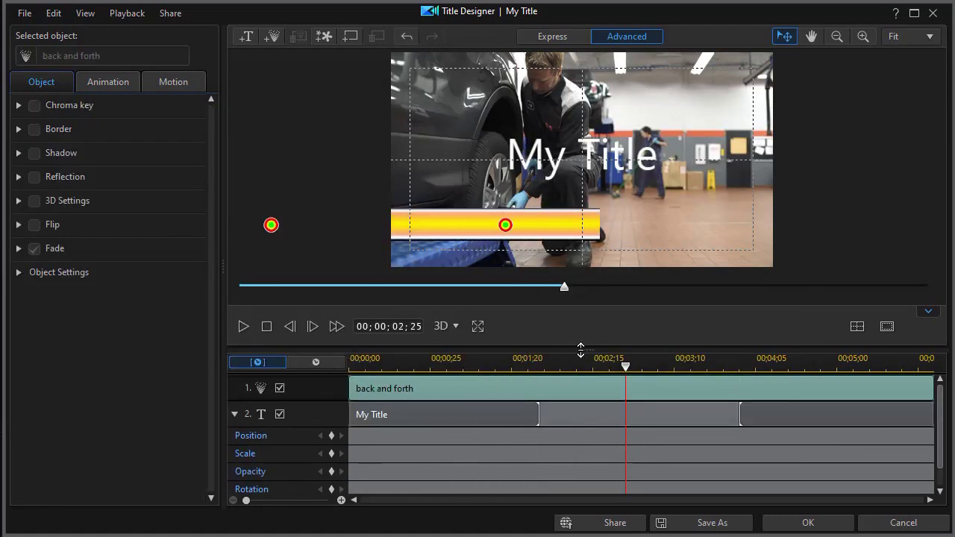
{"action": "left_click", "coordinate": [243, 327]}
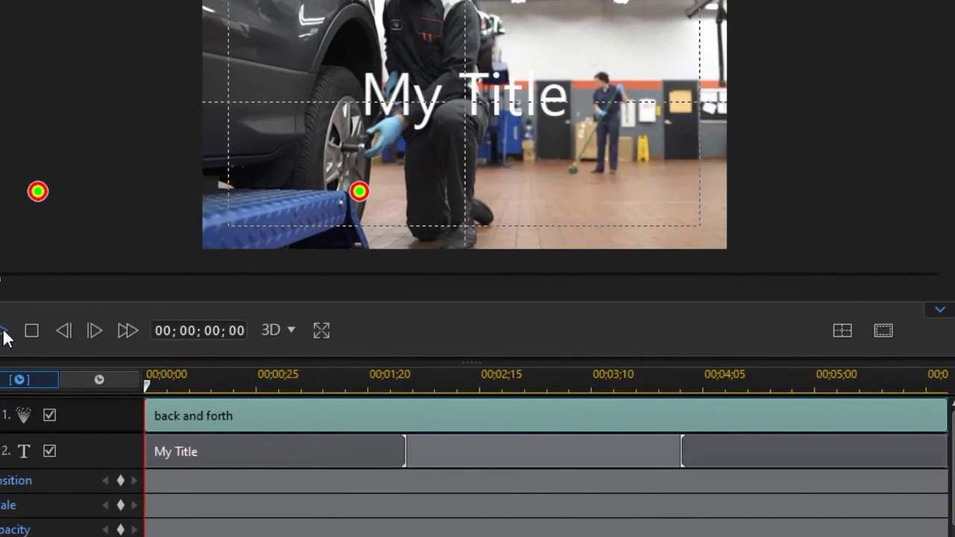
Preview the title, then move the My Title text down onto the gold bar at lower left
{"action": "left_click", "coordinate": [4, 333]}
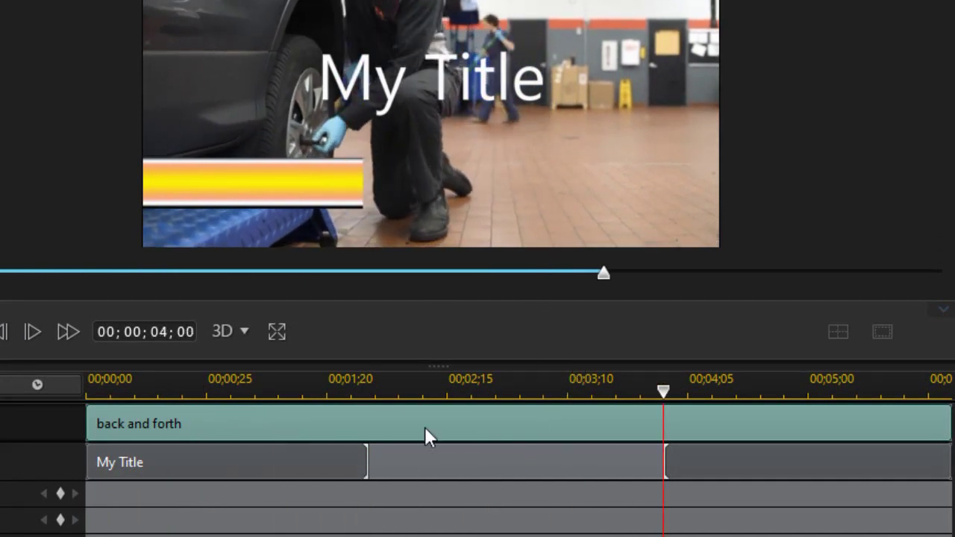
{"action": "left_click", "coordinate": [417, 458]}
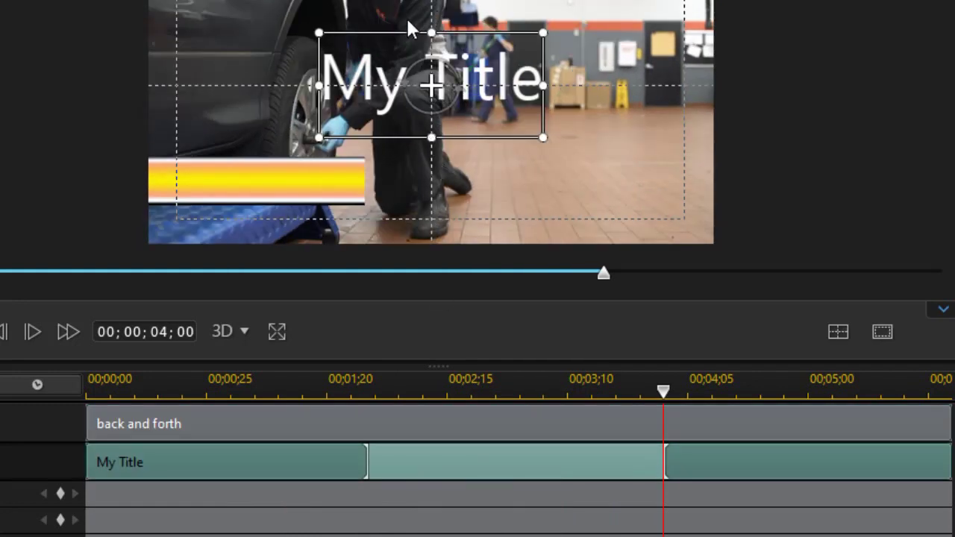
{"action": "left_click_drag", "start_coordinate": [403, 30], "coordinate": [284, 128]}
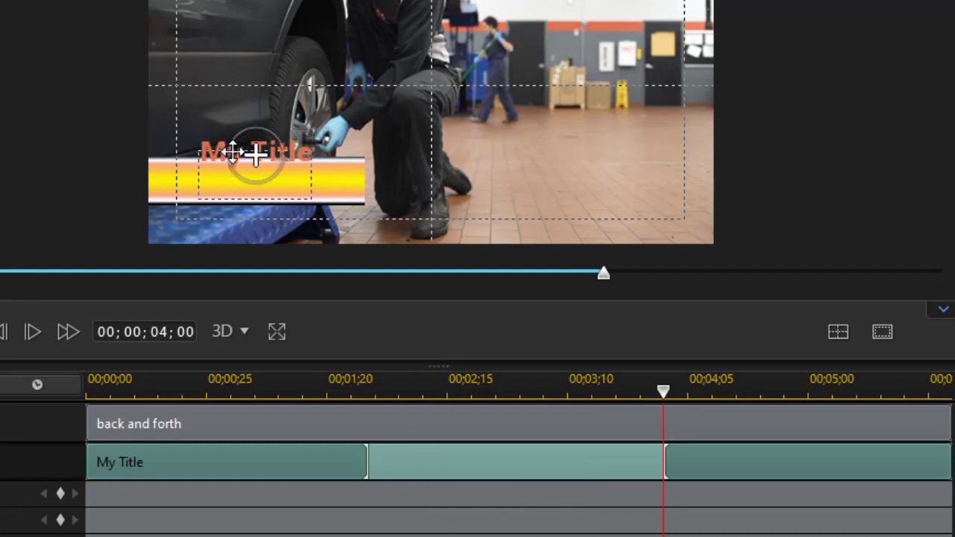
{"action": "left_click_drag", "start_coordinate": [233, 152], "coordinate": [228, 158]}
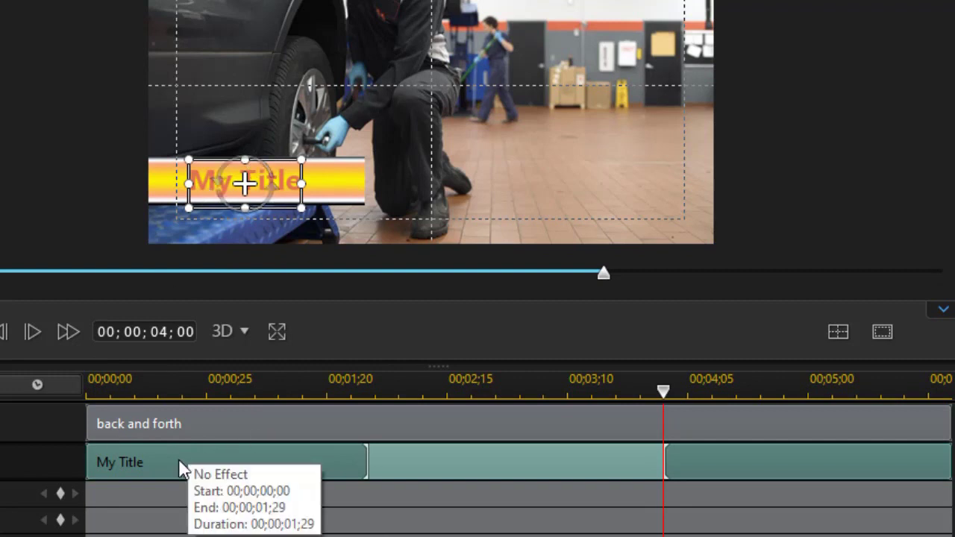
Place the title off the left edge at the start with a position keyframe at clip start
{"action": "left_click_drag", "start_coordinate": [663, 392], "coordinate": [64, 447]}
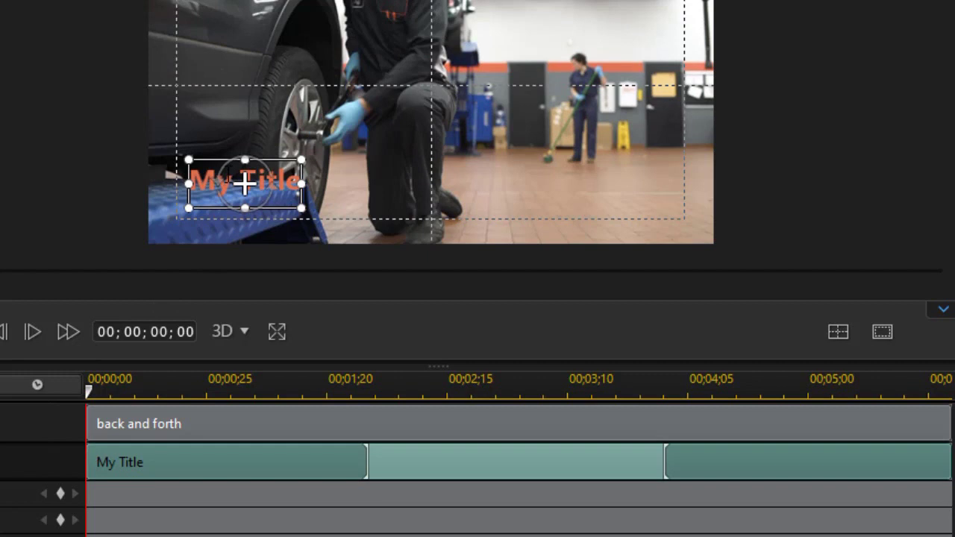
{"action": "left_click_drag", "start_coordinate": [218, 159], "coordinate": [29, 162]}
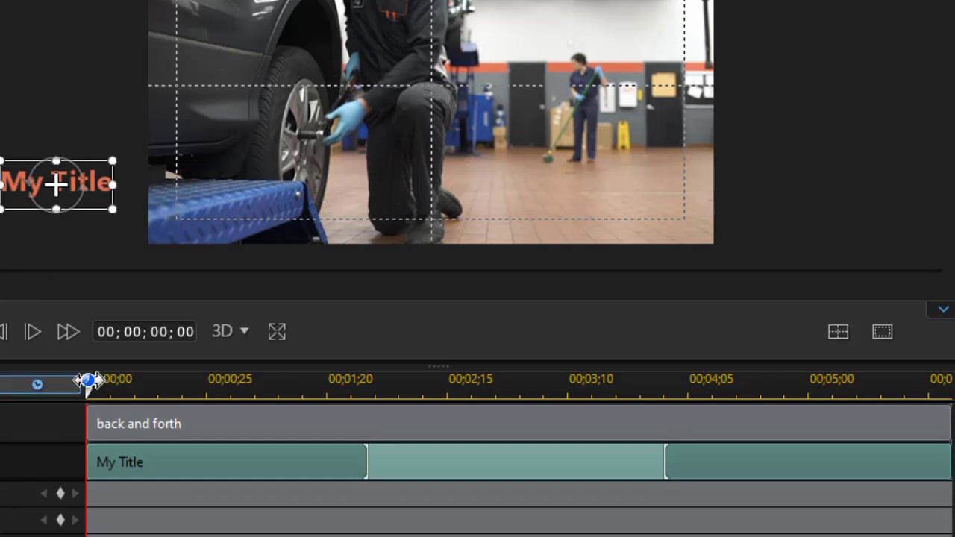
{"action": "left_click_drag", "start_coordinate": [91, 392], "coordinate": [515, 425]}
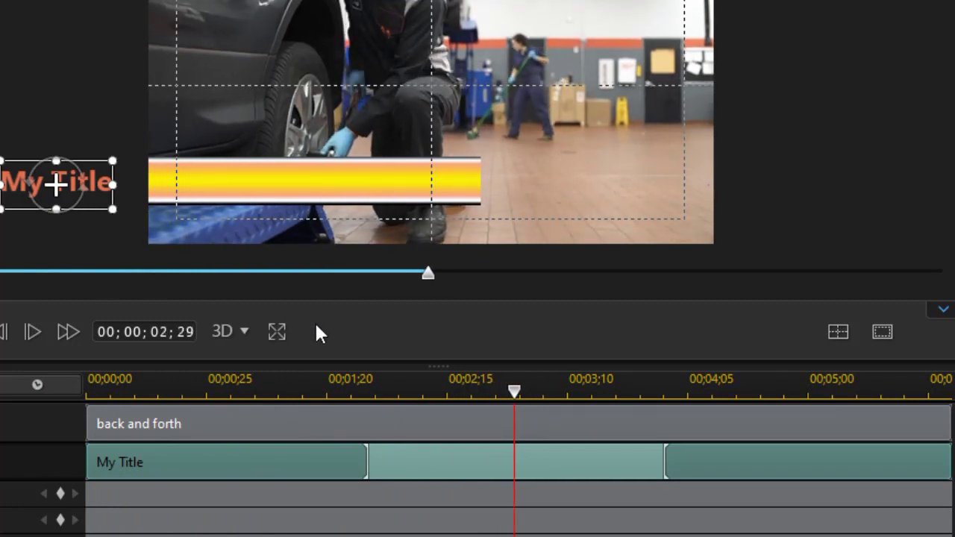
{"action": "left_click", "coordinate": [59, 493]}
{"action": "scroll", "coordinate": [59, 485], "scroll_direction": "down", "scroll_amount": 1}
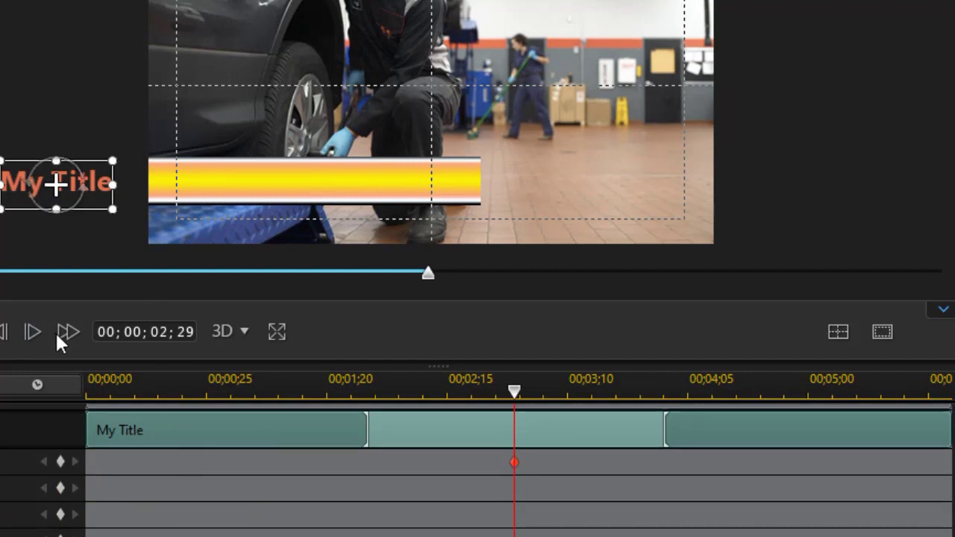
{"action": "left_click_drag", "start_coordinate": [515, 464], "coordinate": [481, 463]}
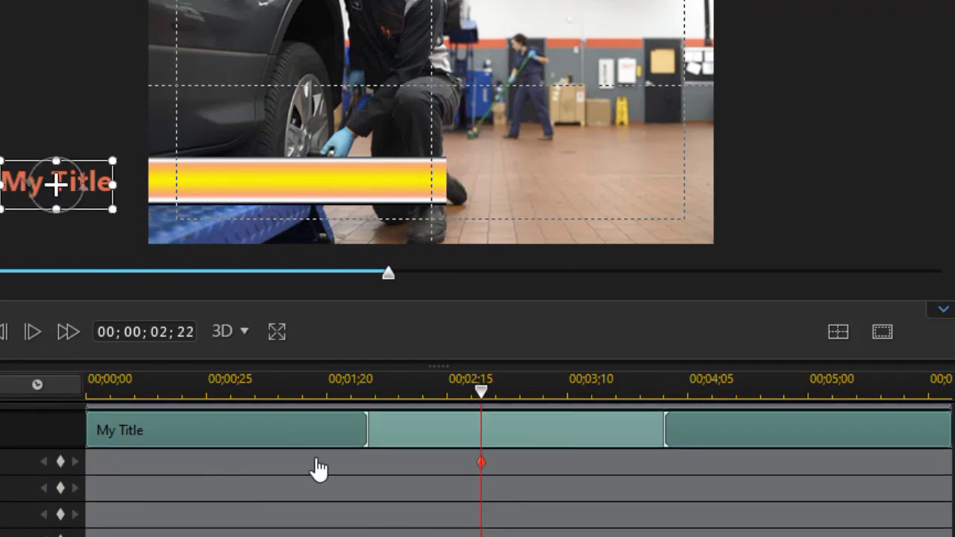
{"action": "left_click_drag", "start_coordinate": [318, 469], "coordinate": [57, 480]}
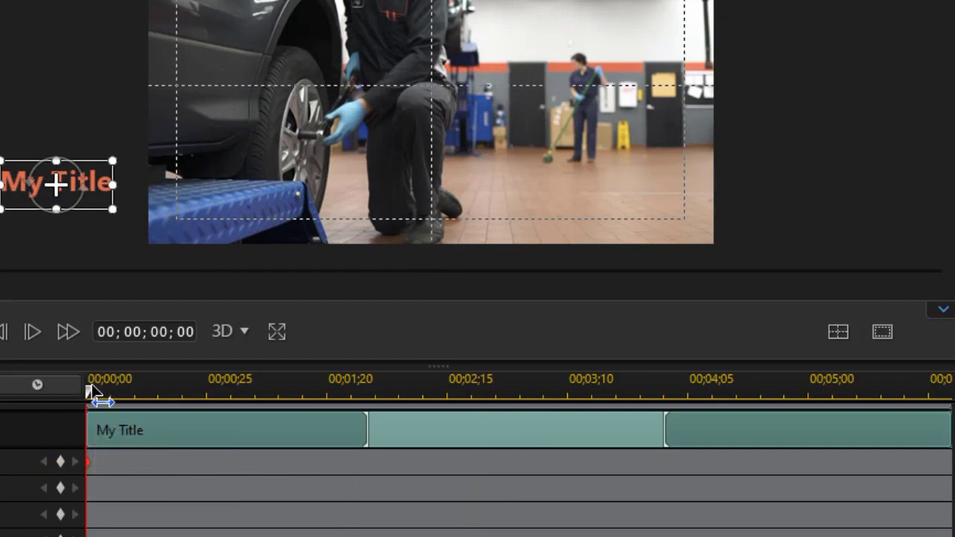
Centre the title on the gold bar at 03;04, then slide it off left by the end
{"action": "left_click_drag", "start_coordinate": [90, 394], "coordinate": [544, 452]}
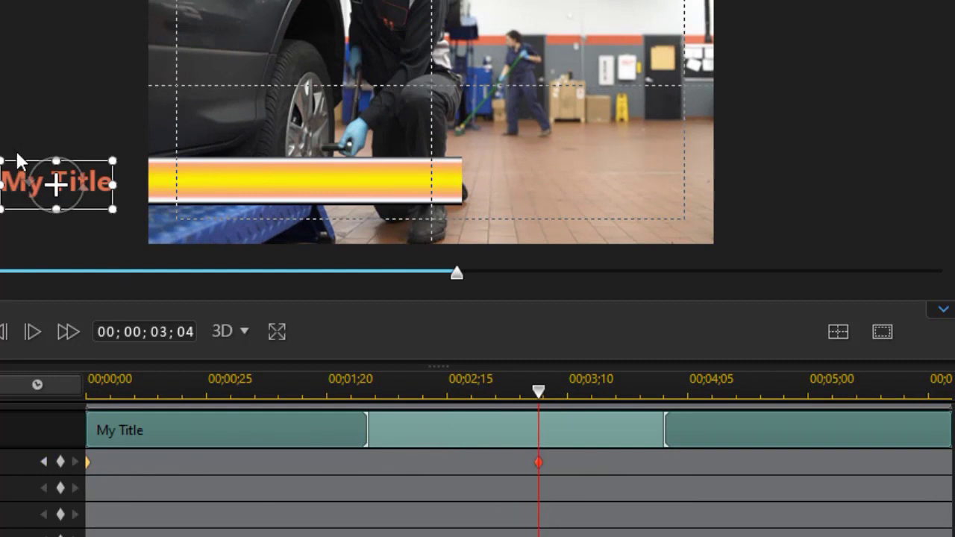
{"action": "left_click", "coordinate": [309, 159]}
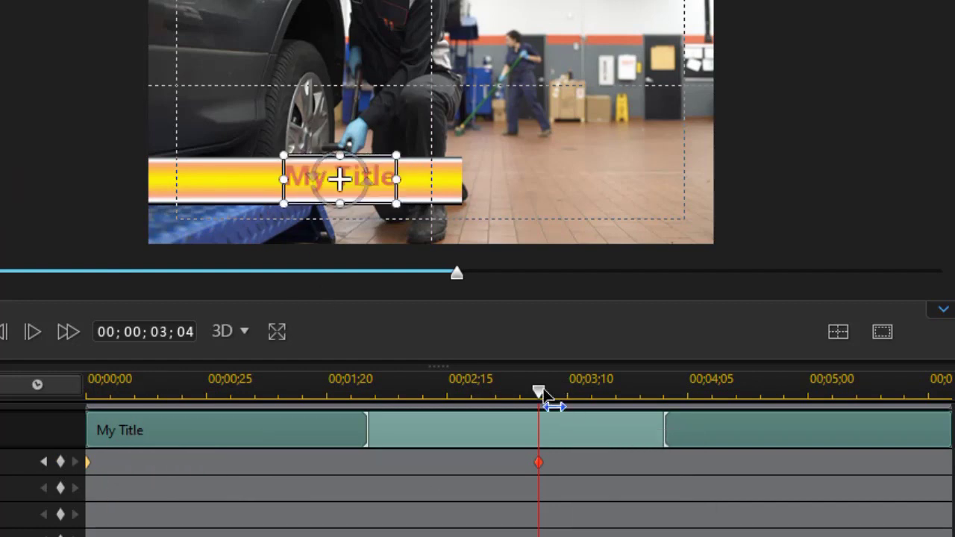
{"action": "left_click_drag", "start_coordinate": [541, 394], "coordinate": [950, 389]}
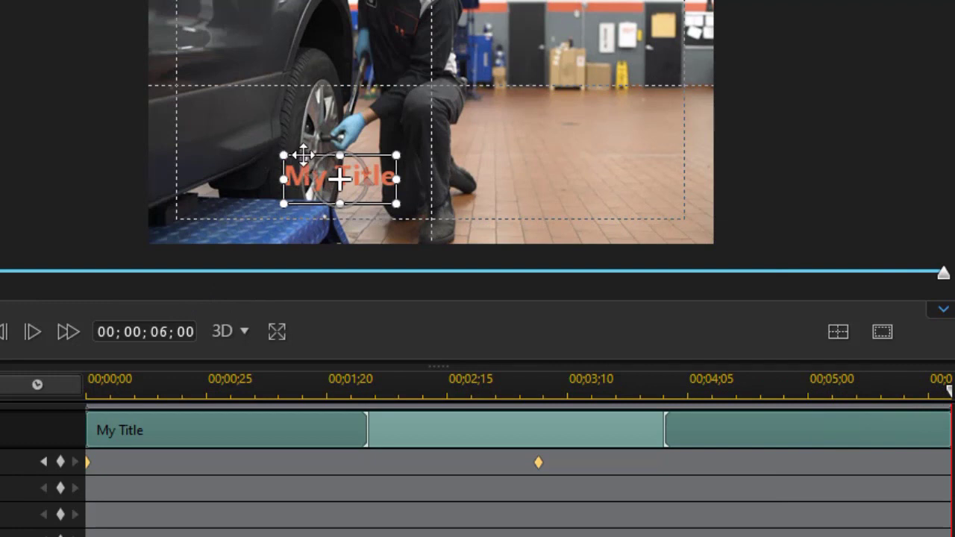
{"action": "left_click_drag", "start_coordinate": [306, 156], "coordinate": [8, 154]}
{"action": "left_click", "coordinate": [152, 365]}
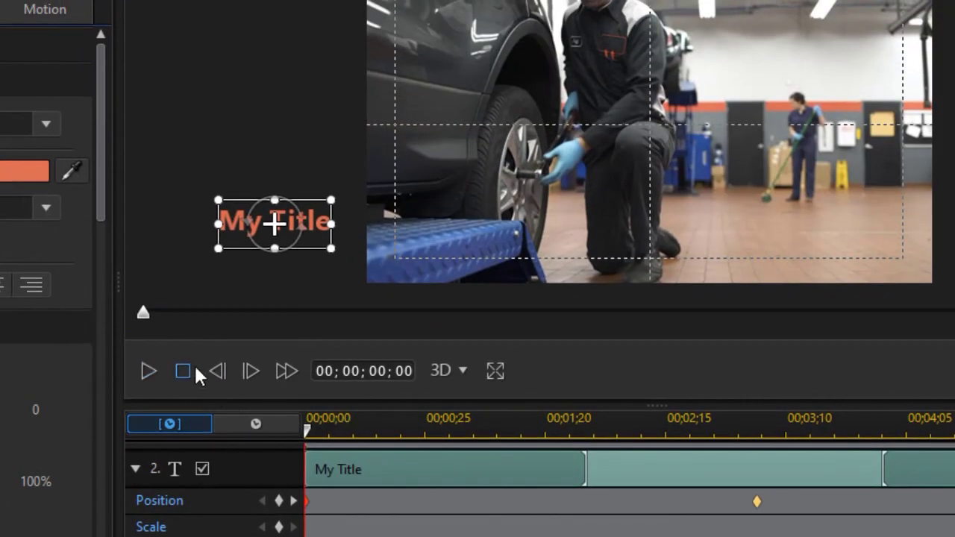
Play and scrub the title animation to check its timing against the gold bar
{"action": "left_click", "coordinate": [150, 369]}
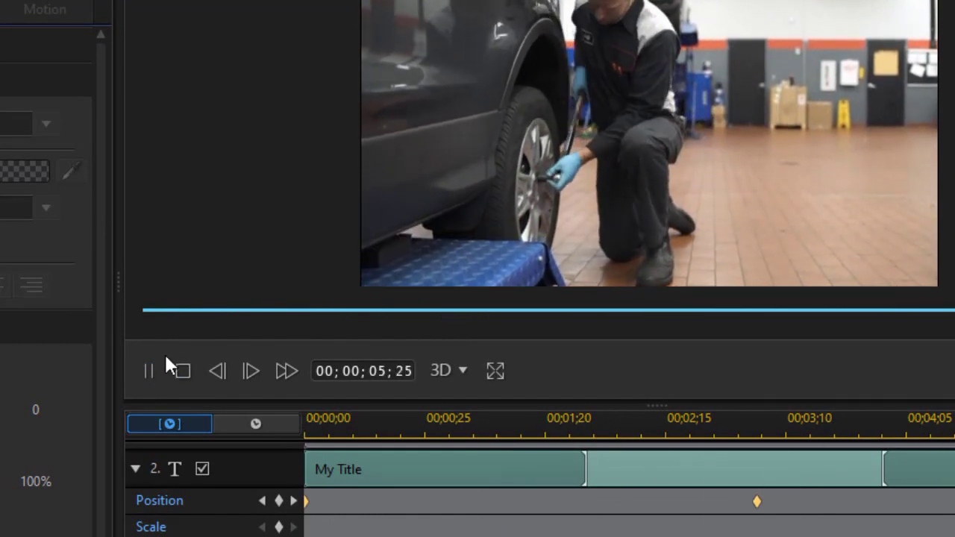
{"action": "left_click", "coordinate": [183, 371]}
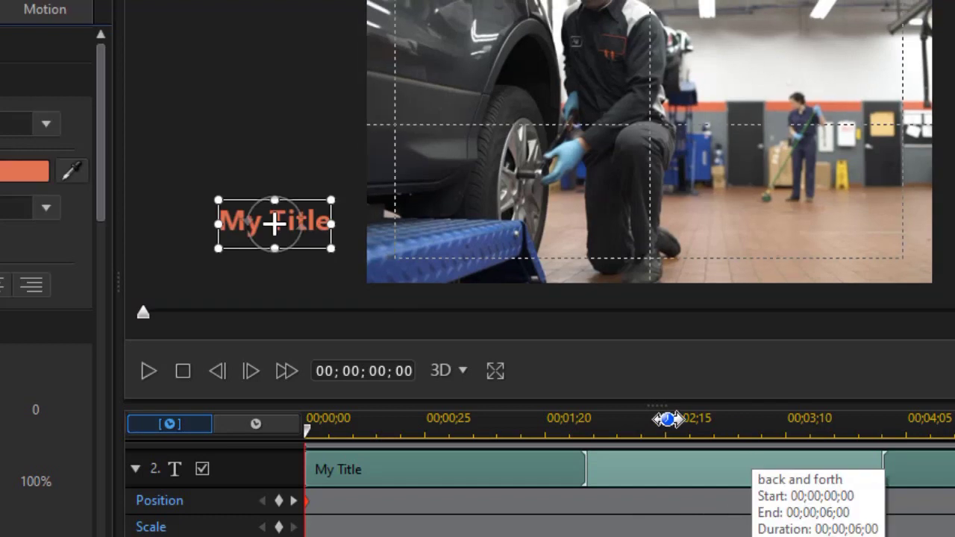
{"action": "left_click", "coordinate": [328, 427]}
{"action": "left_click_drag", "start_coordinate": [343, 434], "coordinate": [722, 482]}
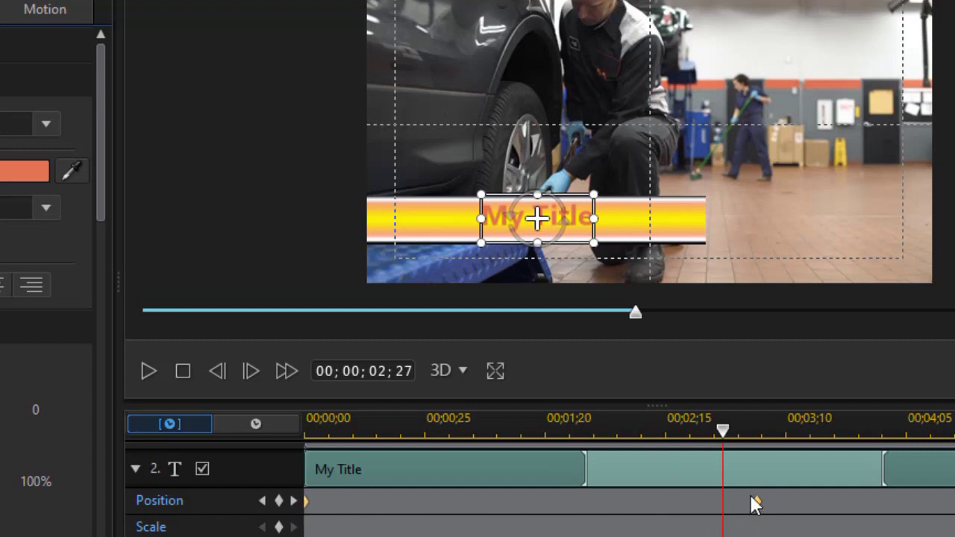
Shift the first Position keyframe to about 00;06 and the last to 05;24, then replay
{"action": "left_click_drag", "start_coordinate": [308, 505], "coordinate": [353, 510]}
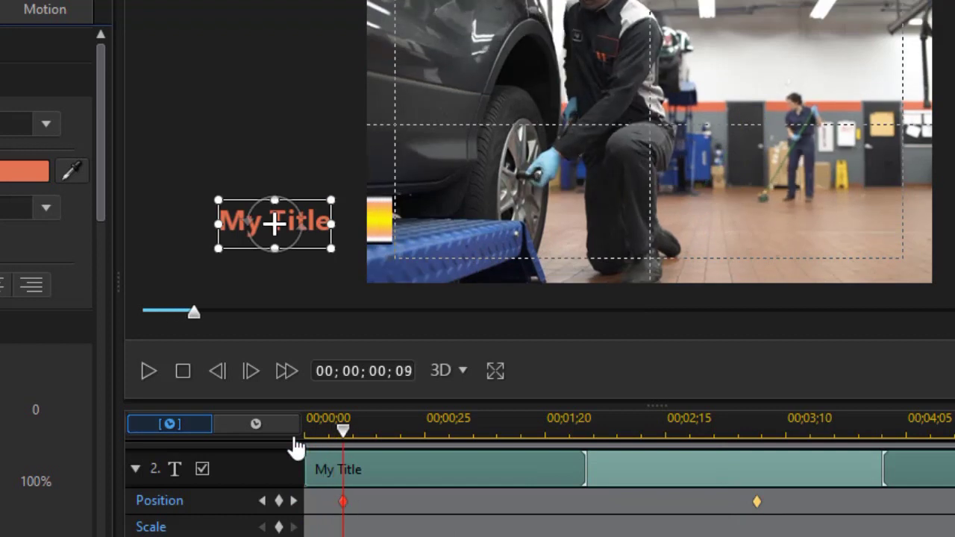
{"action": "left_click", "coordinate": [149, 371]}
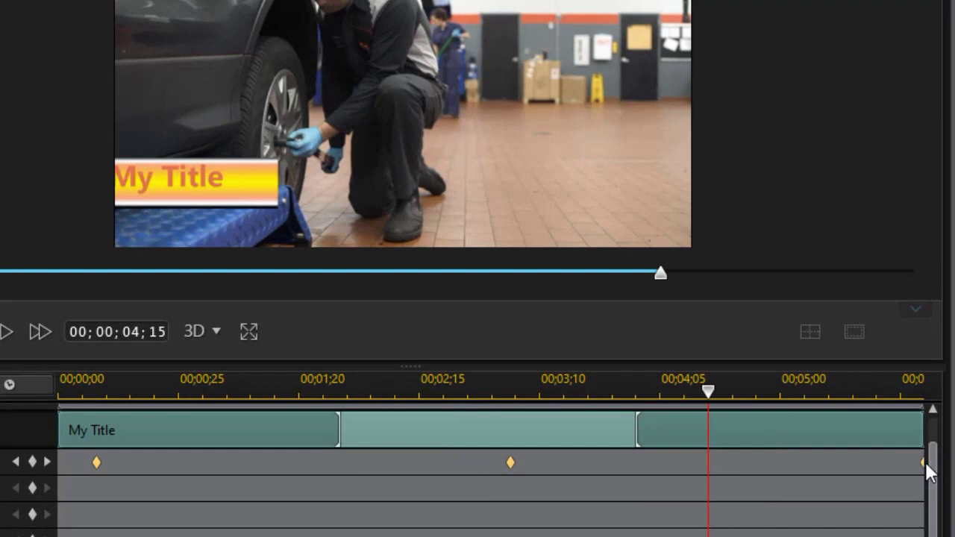
{"action": "left_click_drag", "start_coordinate": [922, 467], "coordinate": [862, 480]}
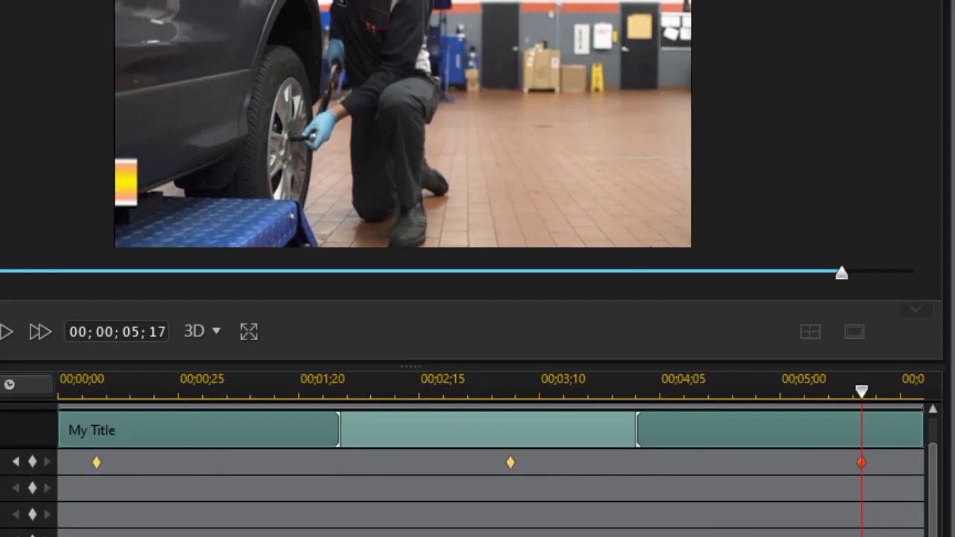
{"action": "key", "text": "Home"}
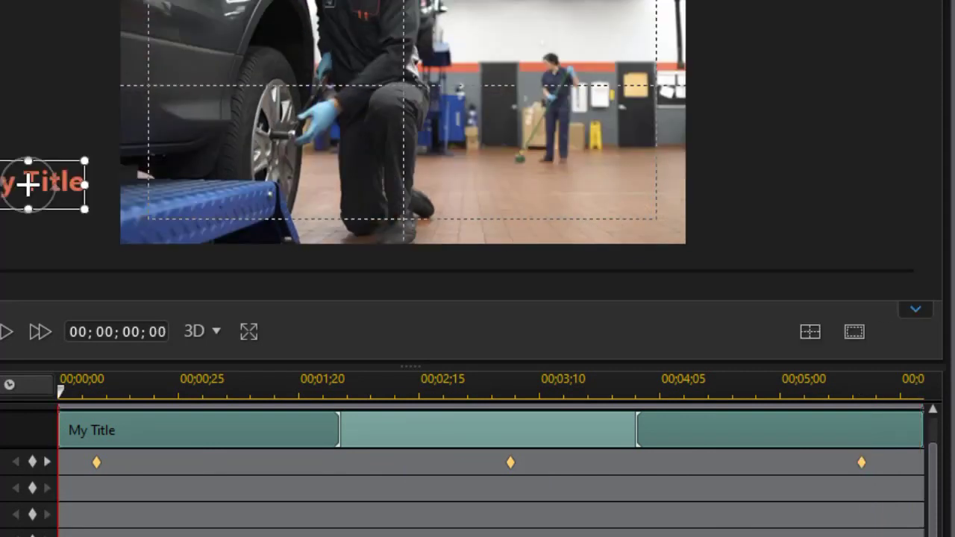
{"action": "key", "text": "space"}
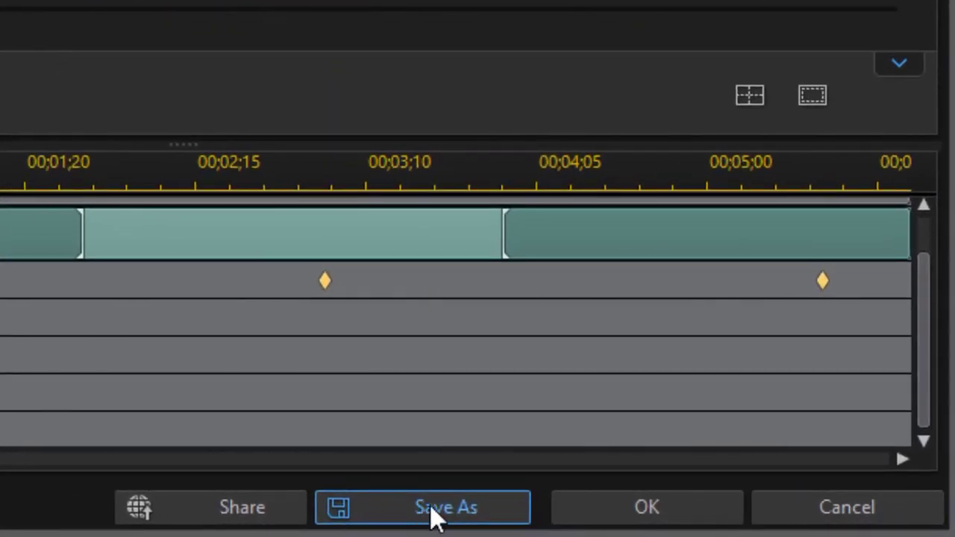
Save the title as custom template 'back and forth with title' and close the Title Designer
{"action": "left_click", "coordinate": [434, 506]}
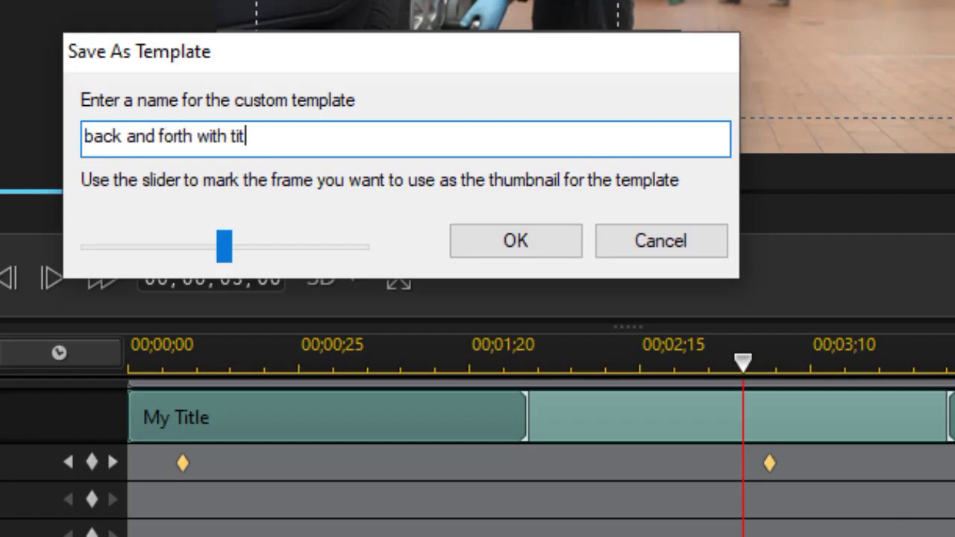
{"action": "left_click", "coordinate": [516, 241]}
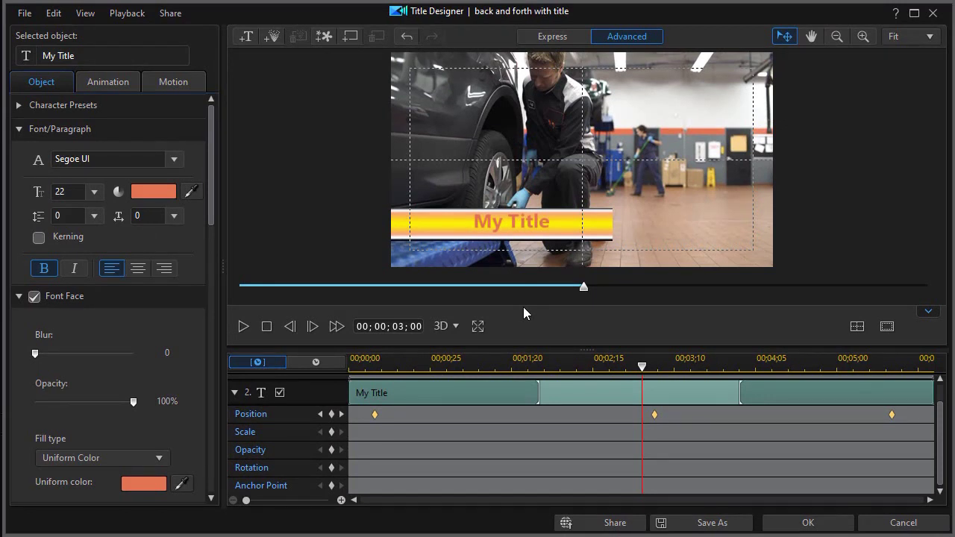
{"action": "left_click", "coordinate": [511, 222]}
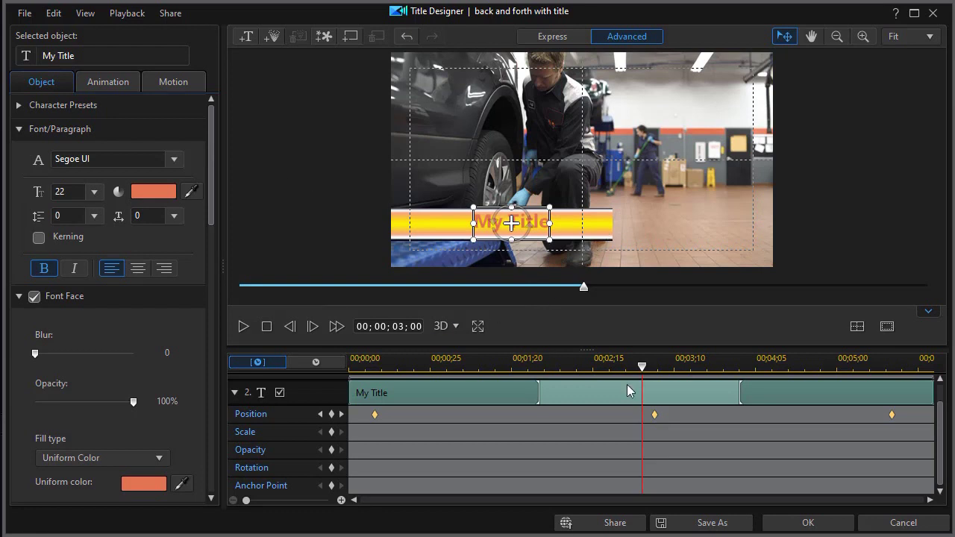
{"action": "left_click", "coordinate": [896, 523]}
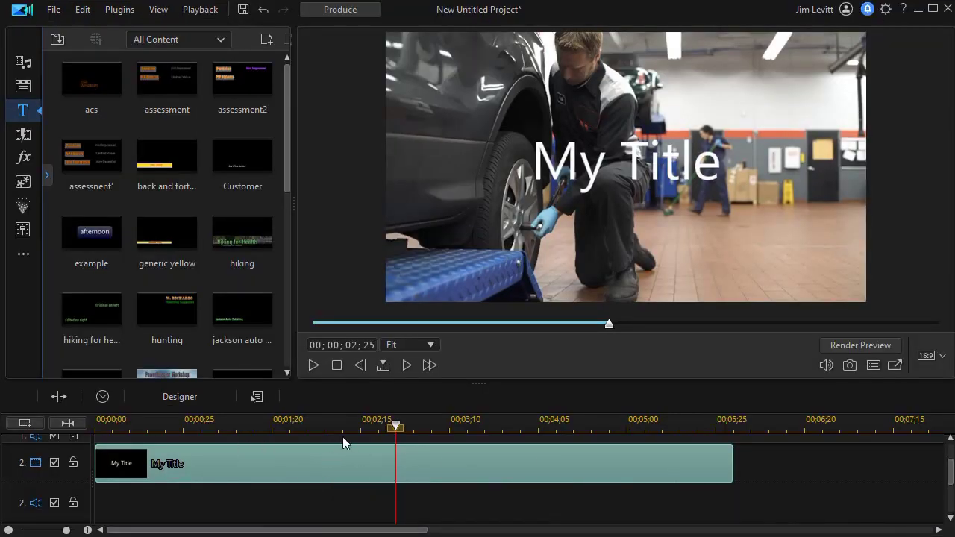
Replace the old title clip with the 'back and forth' template on track 2 and play it
{"action": "key", "text": "Delete"}
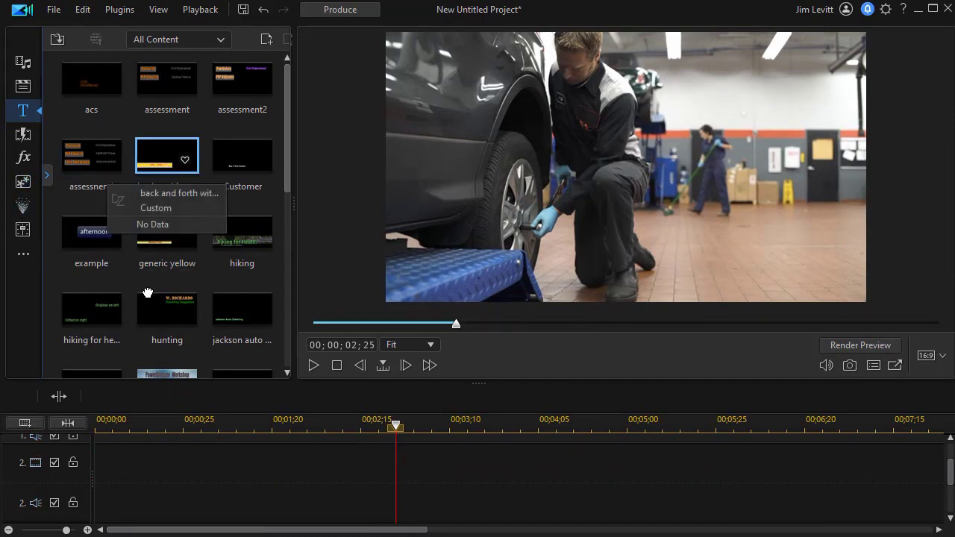
{"action": "left_click_drag", "start_coordinate": [147, 292], "coordinate": [85, 480]}
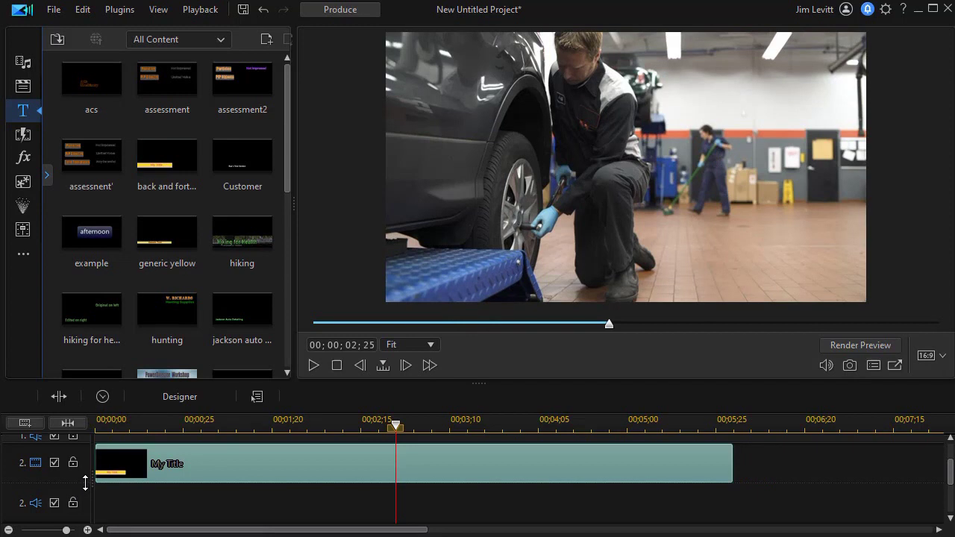
{"action": "left_click", "coordinate": [314, 366]}
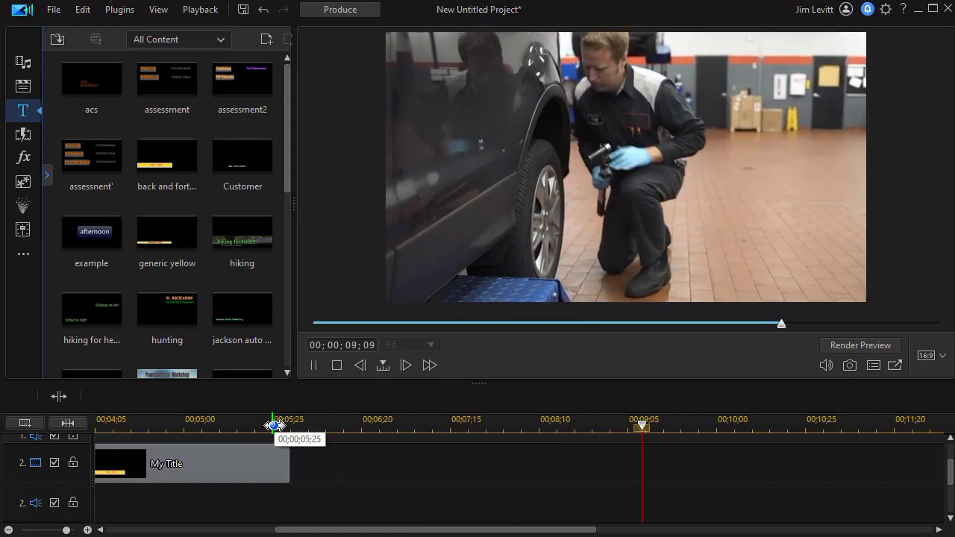
{"action": "left_click", "coordinate": [315, 368]}
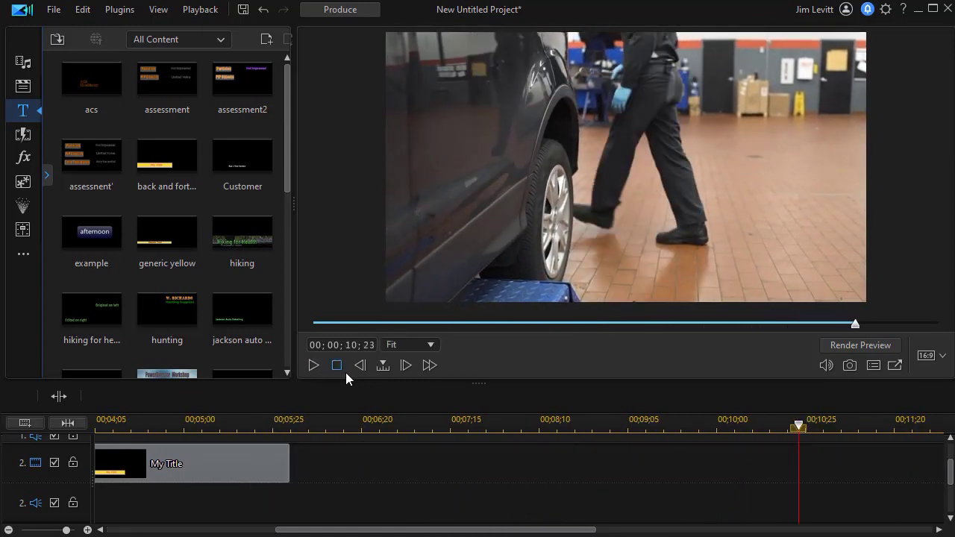
Reopen the new title clip at the 05;00 mark in the Title Designer
{"action": "left_click", "coordinate": [184, 423]}
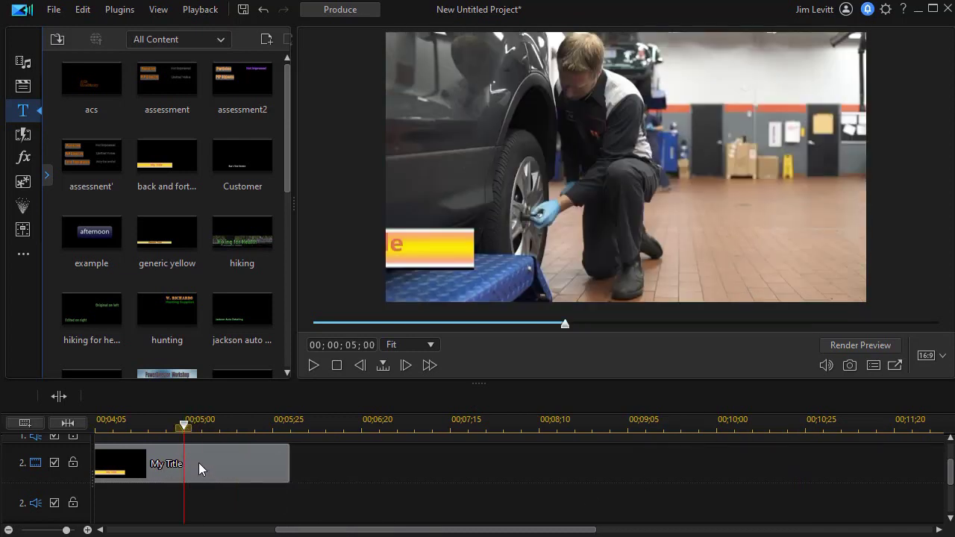
{"action": "left_click", "coordinate": [199, 463]}
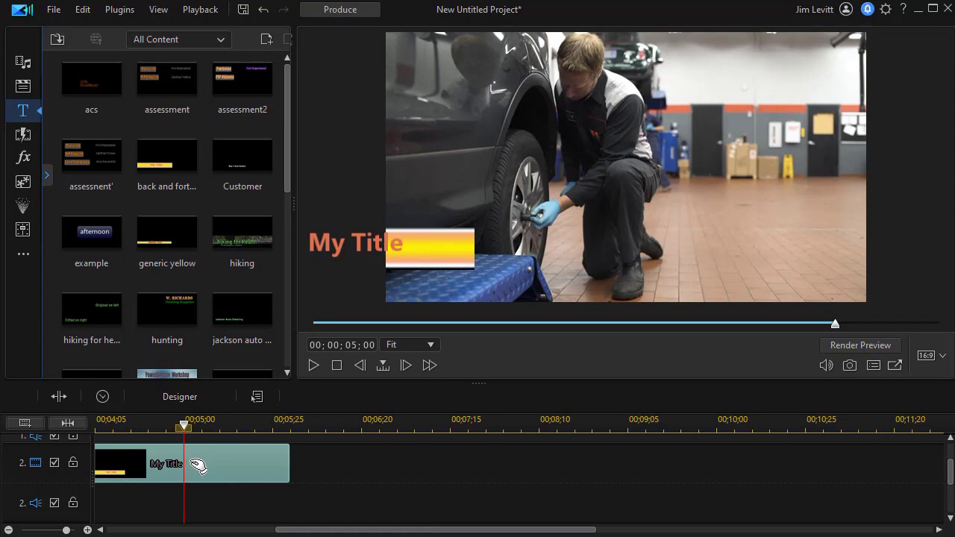
{"action": "double_click", "coordinate": [194, 464]}
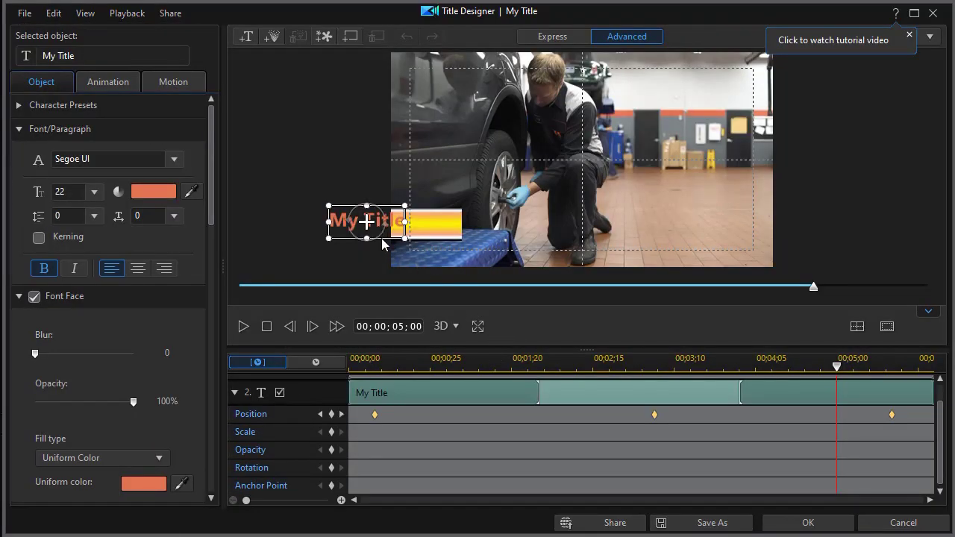
Switch the My Title text from left to centre alignment
{"action": "left_click", "coordinate": [364, 219]}
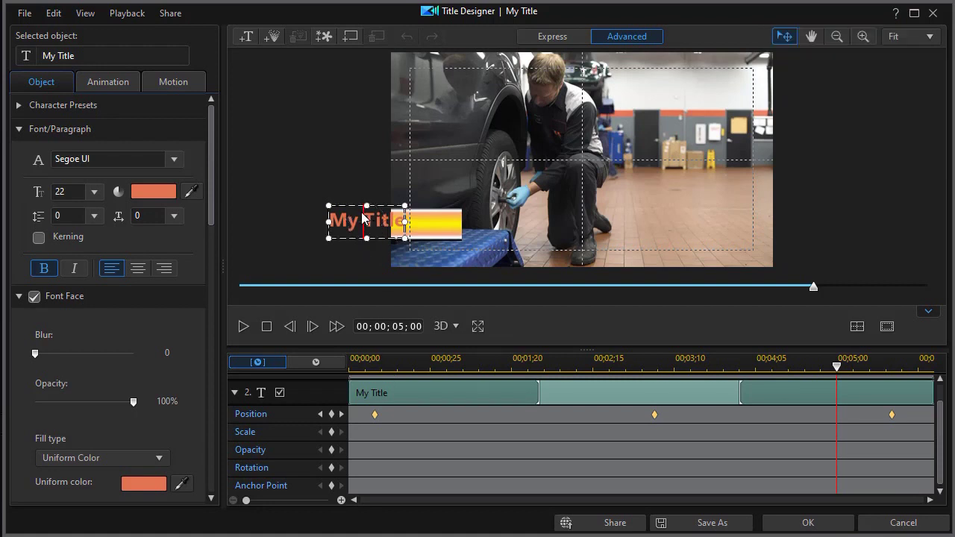
{"action": "left_click", "coordinate": [139, 273]}
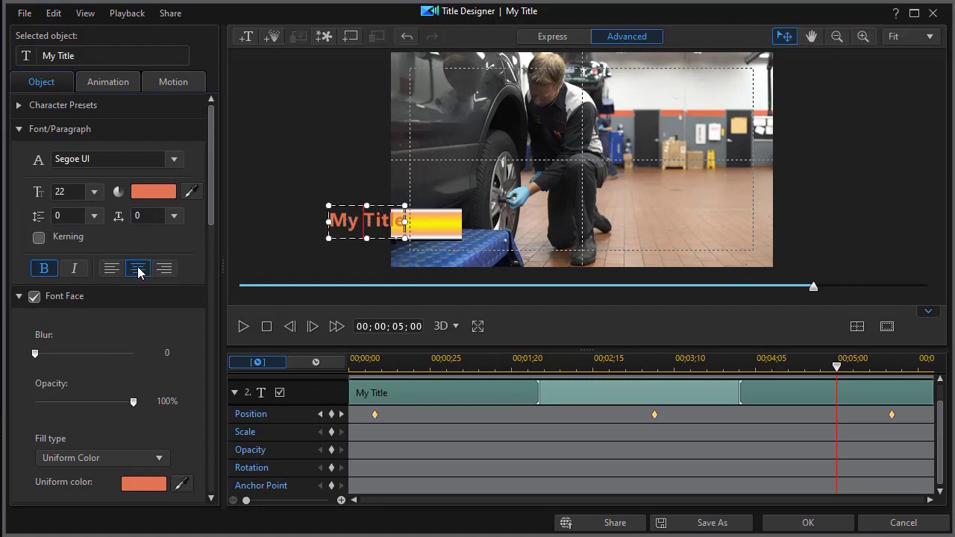